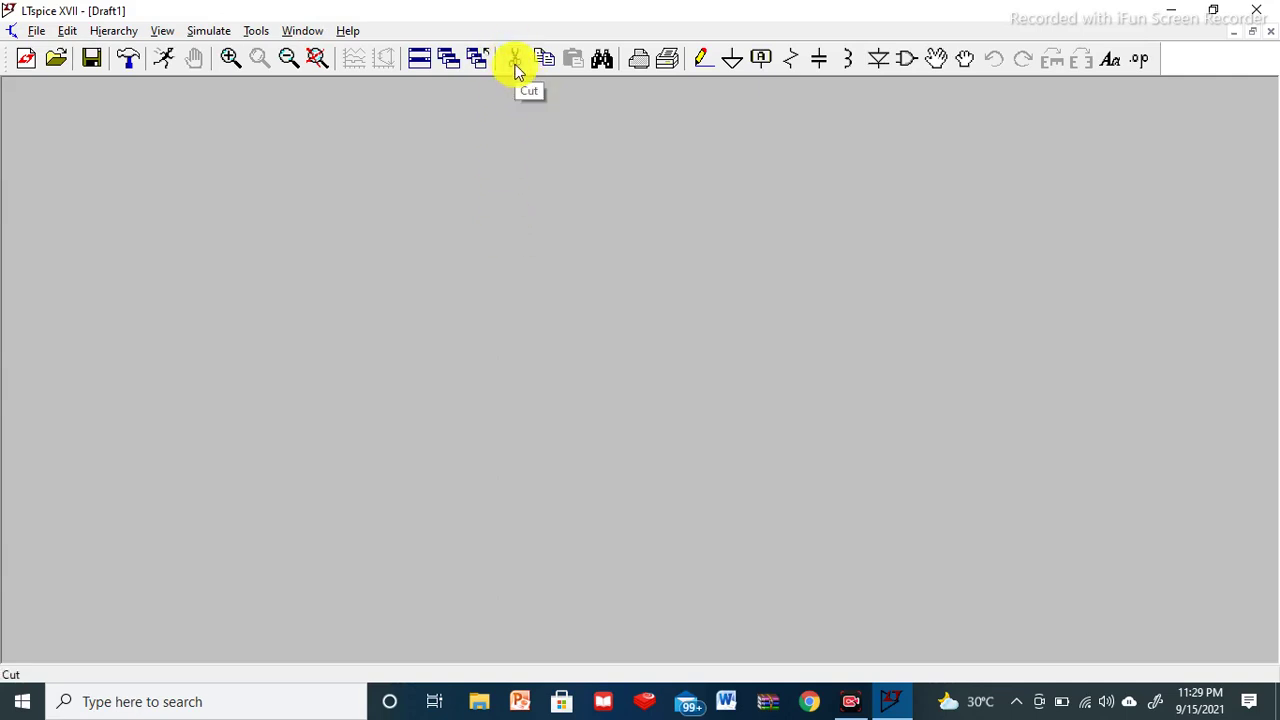
pyautogui.click(704, 66)
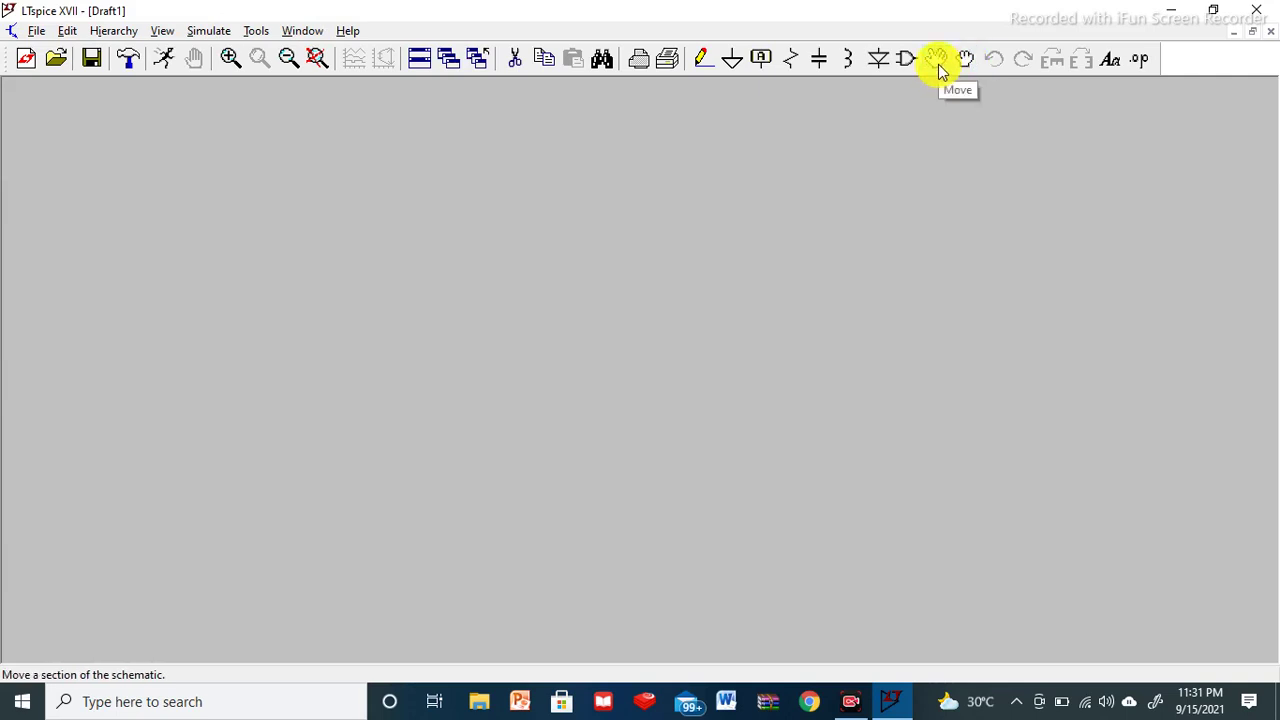
pyautogui.click(938, 64)
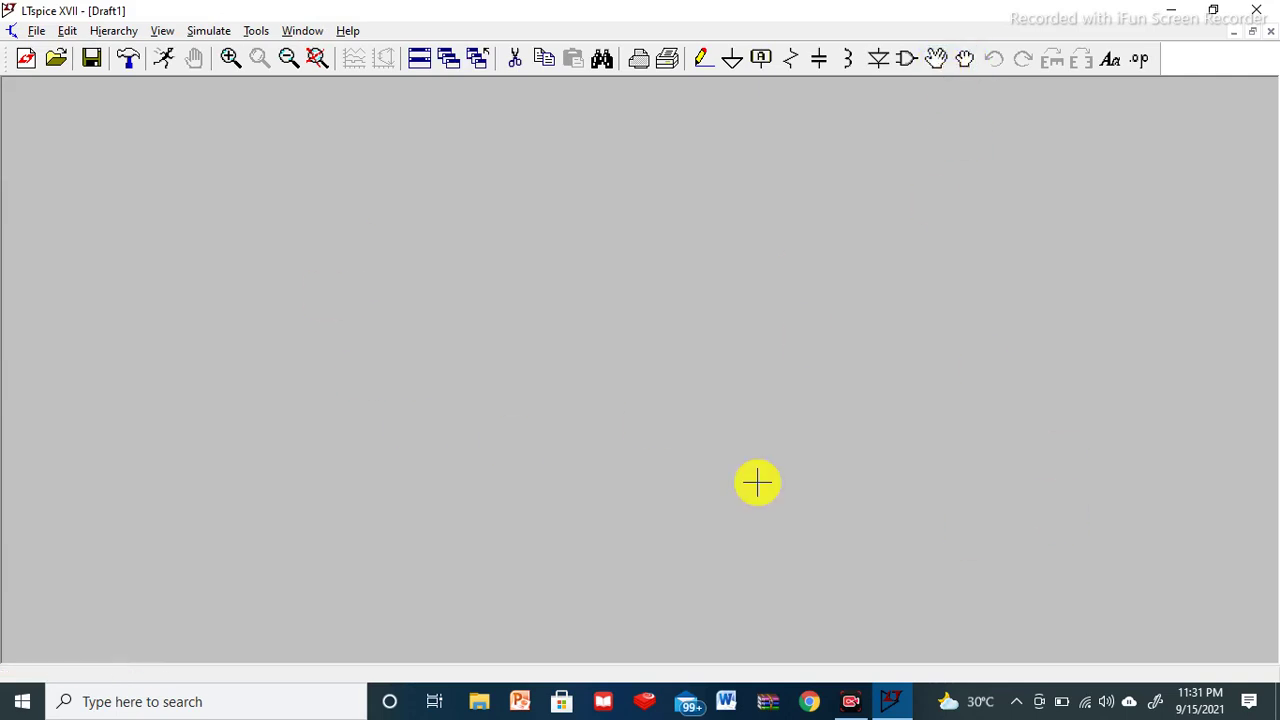
pyautogui.click(966, 66)
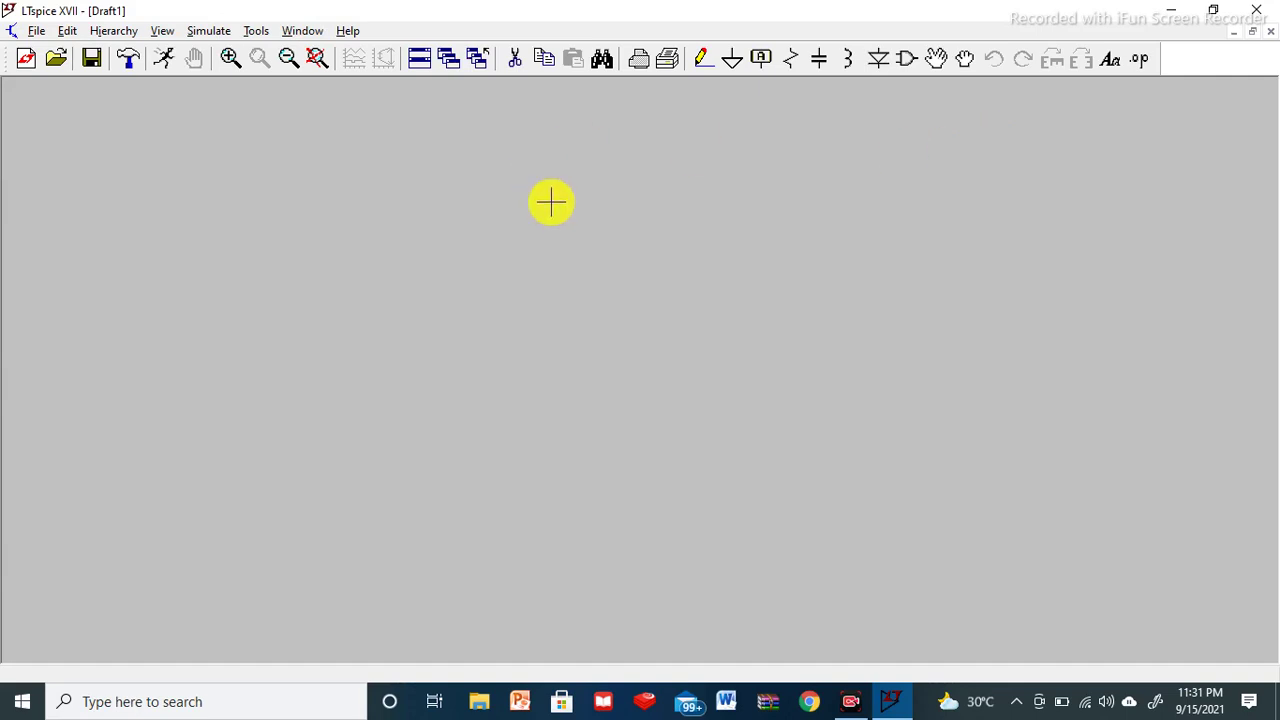
# Place two vertical resistors side by side in the upper part of the empty schematic.
pyautogui.click(792, 66)
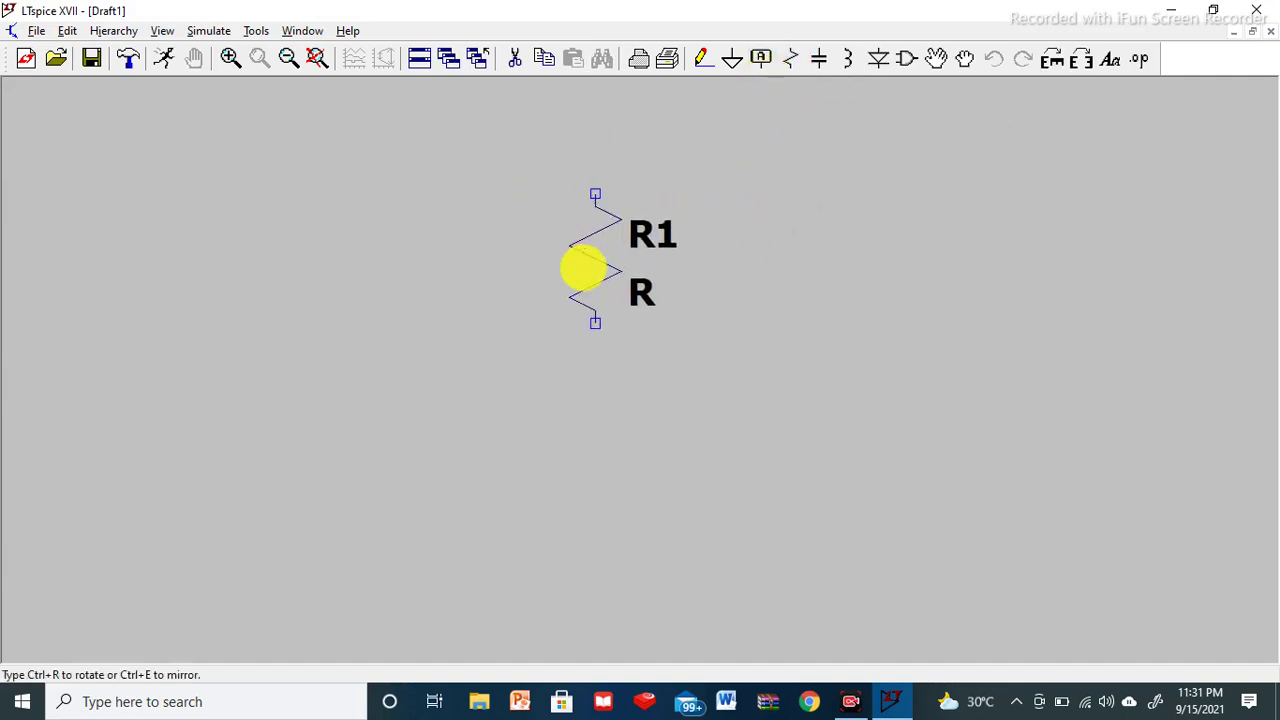
pyautogui.click(460, 236)
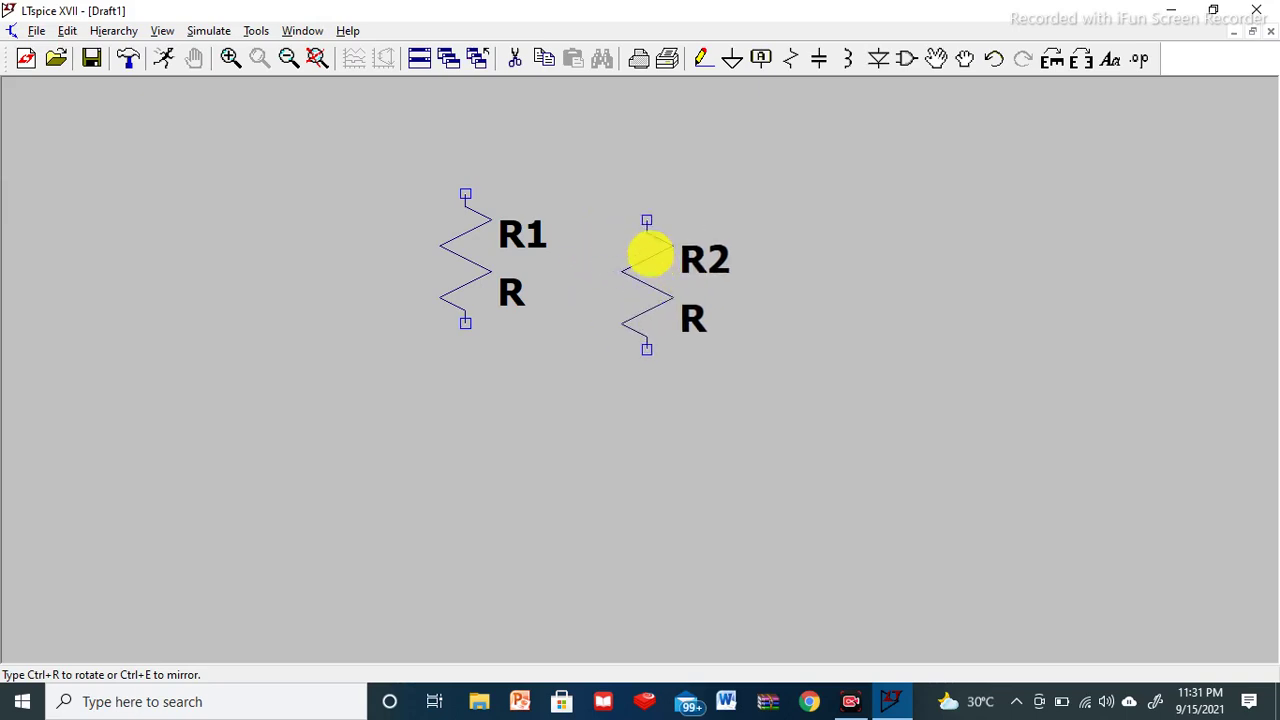
pyautogui.click(669, 246)
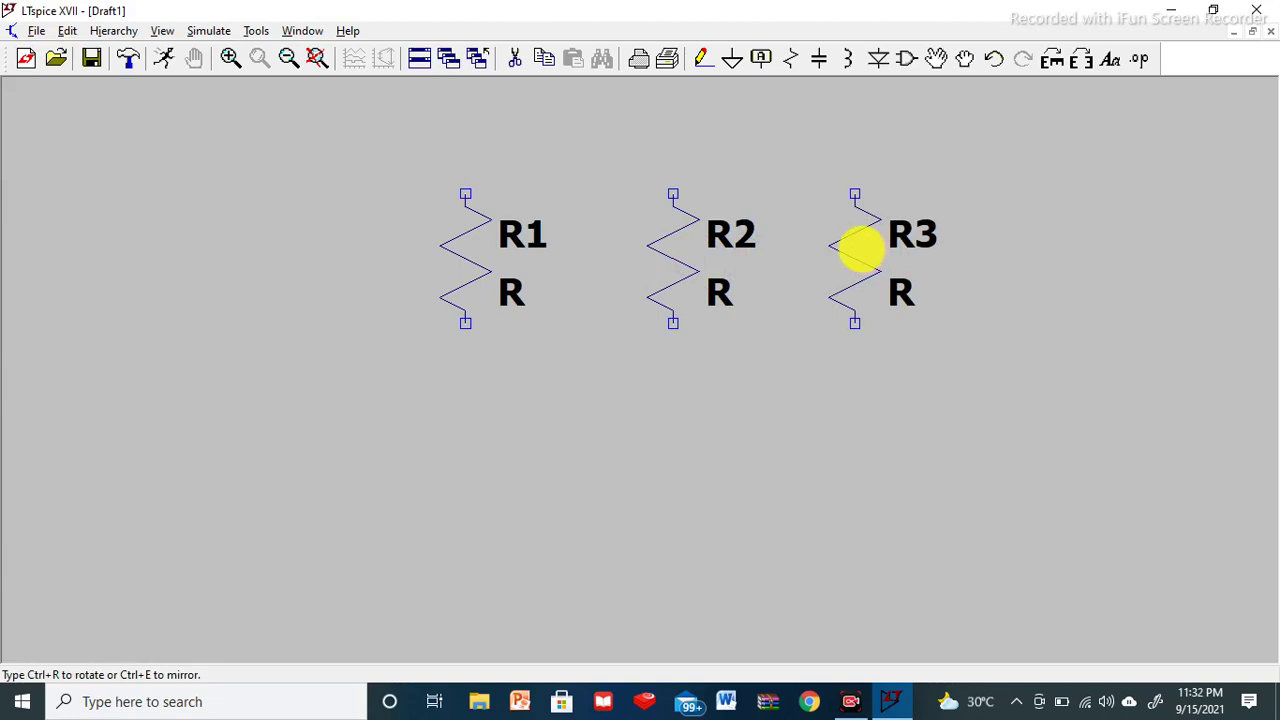
pyautogui.press('Escape')
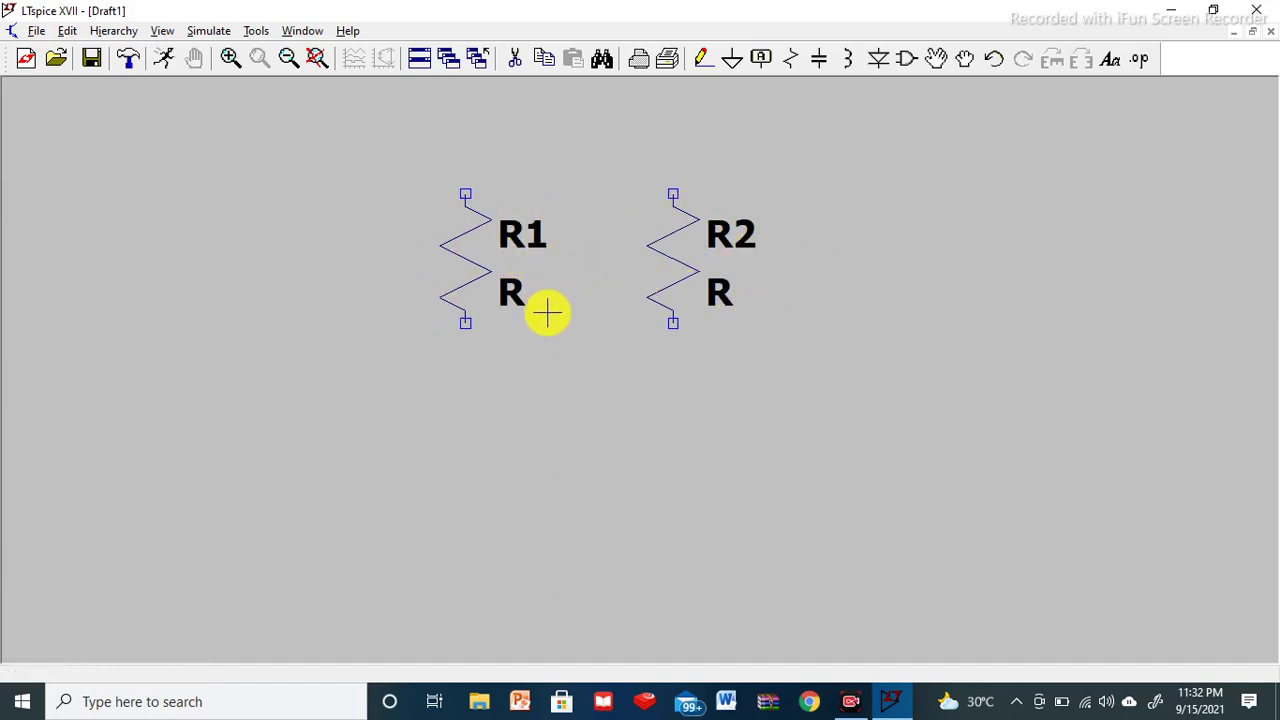
# Place one capacitor beside resistor R2 and one inductor below the gap between the two resistors.
pyautogui.click(820, 60)
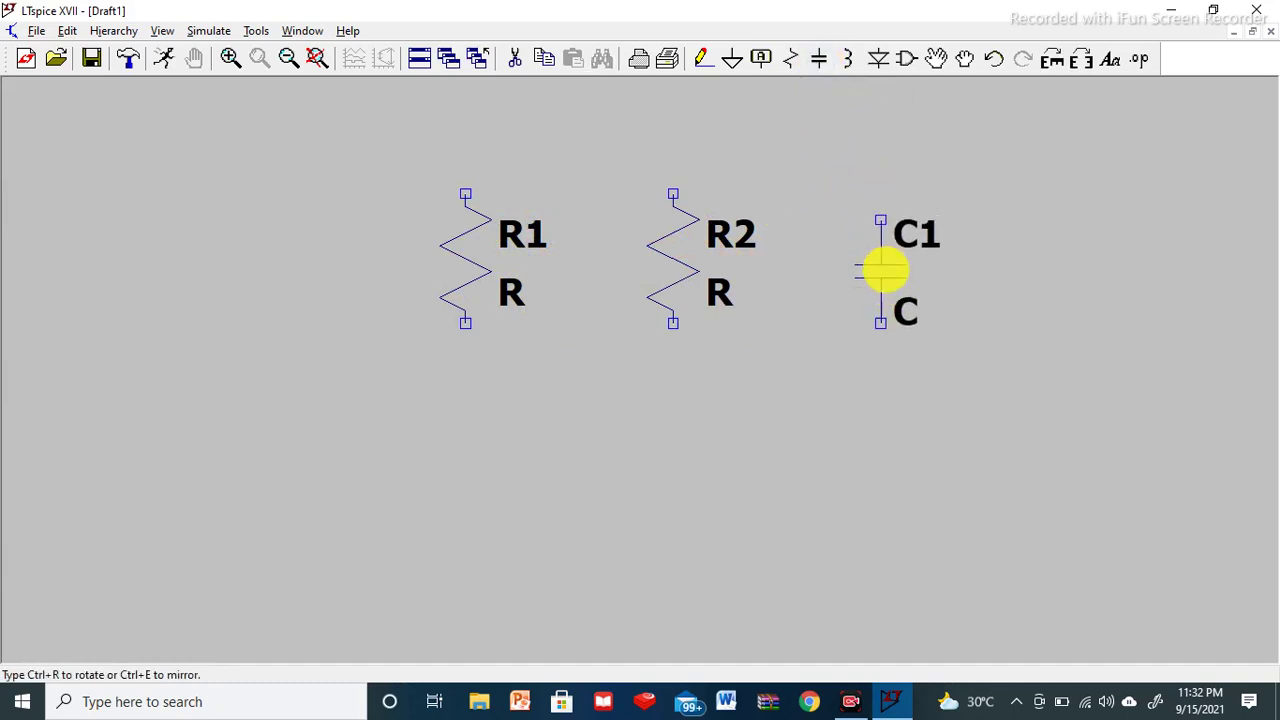
pyautogui.click(875, 257)
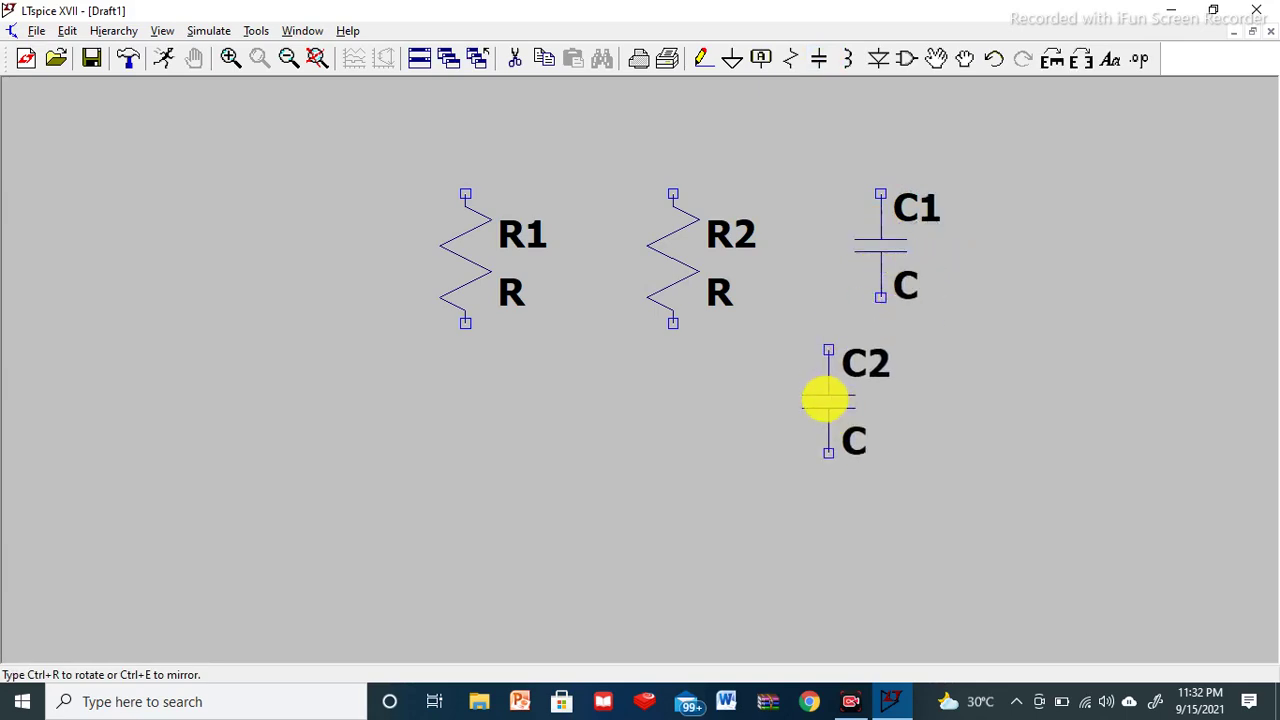
pyautogui.press('Escape')
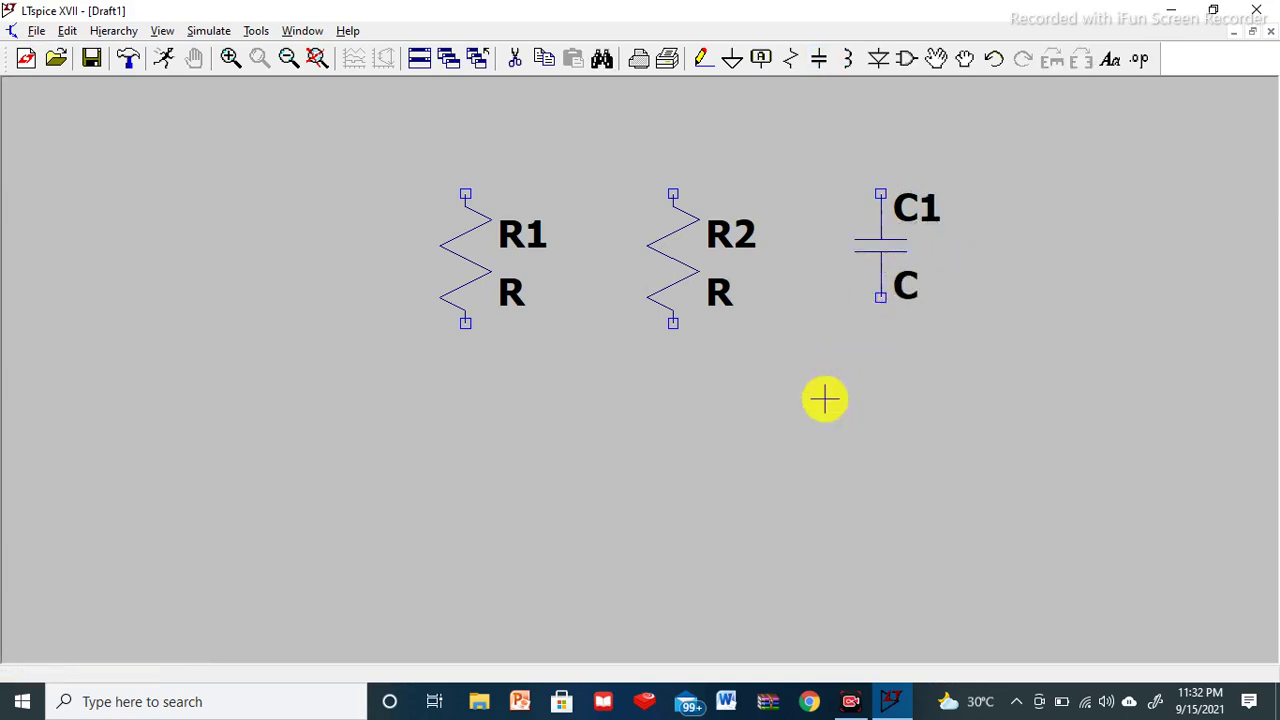
pyautogui.click(848, 60)
pyautogui.click(540, 432)
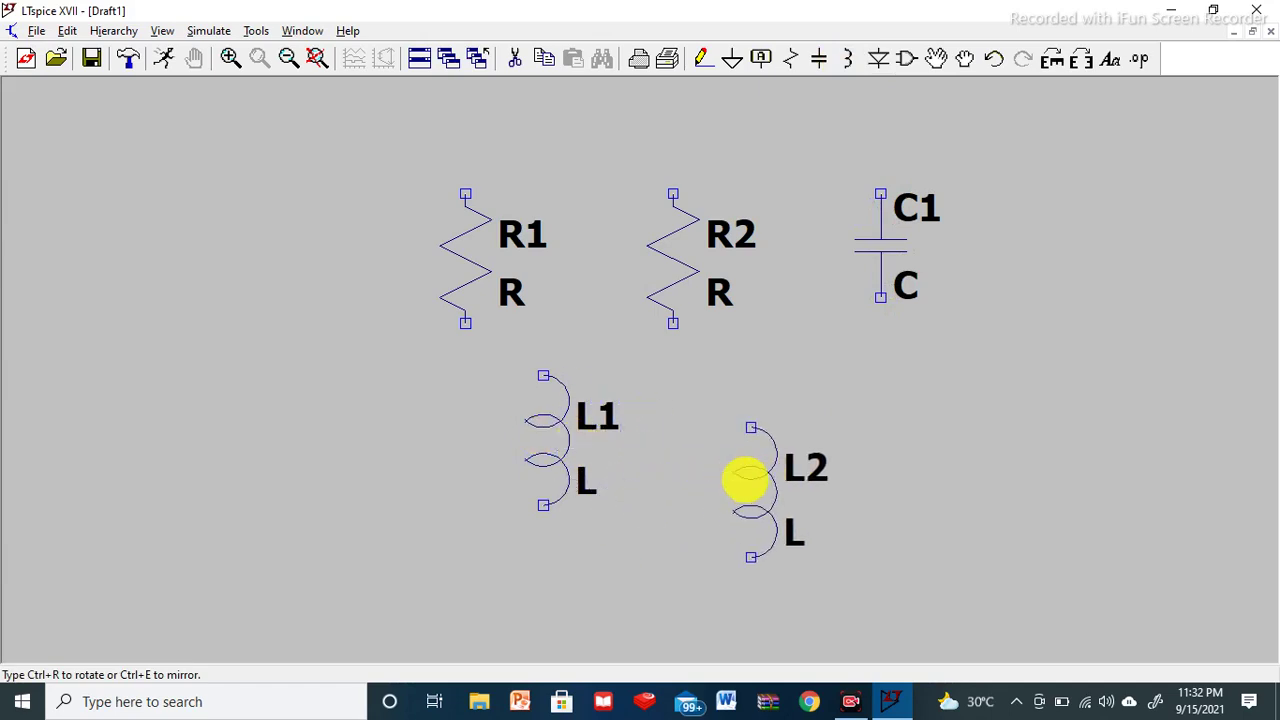
pyautogui.press('Escape')
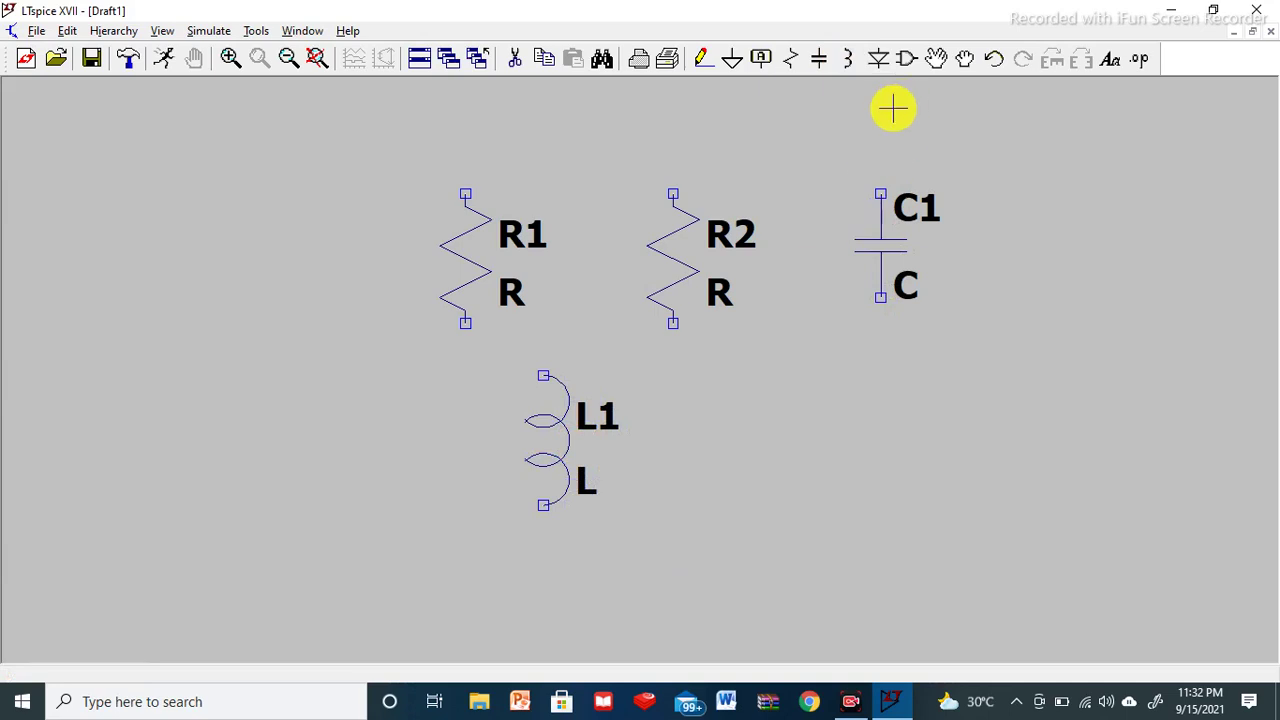
# Place one diode beside inductor L1, below the gap between R2 and C1.
pyautogui.click(880, 60)
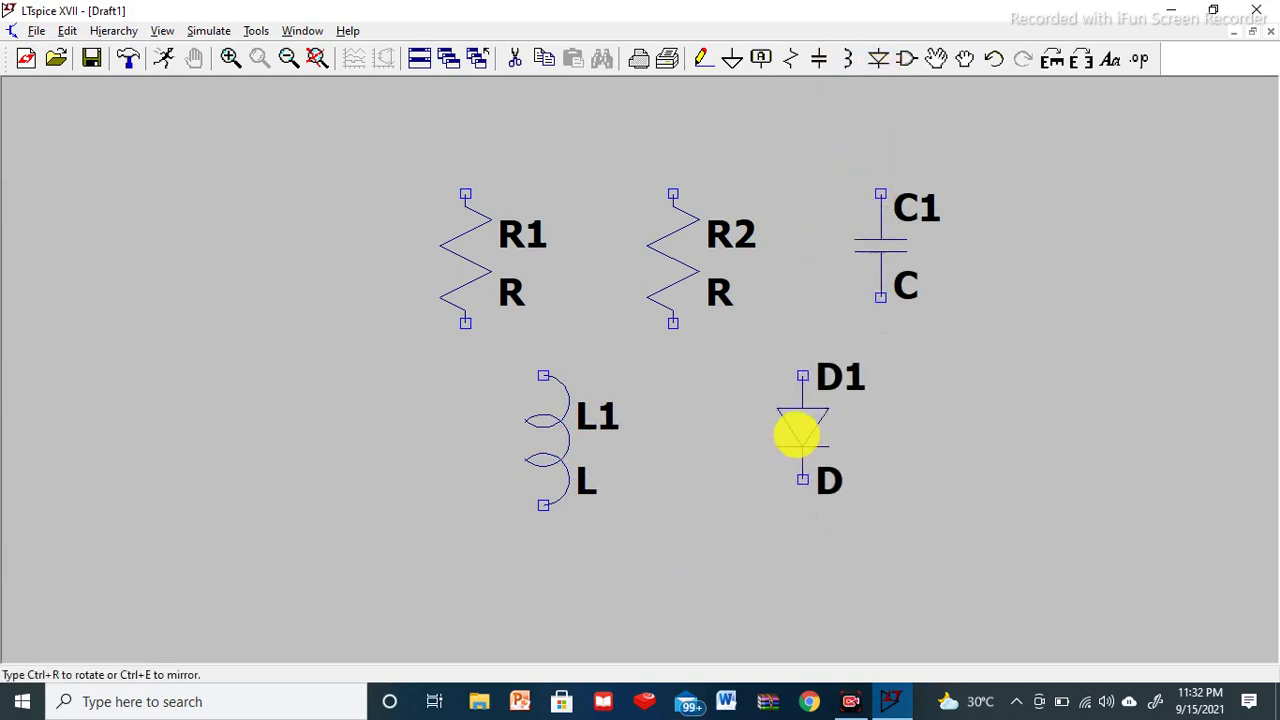
pyautogui.click(797, 435)
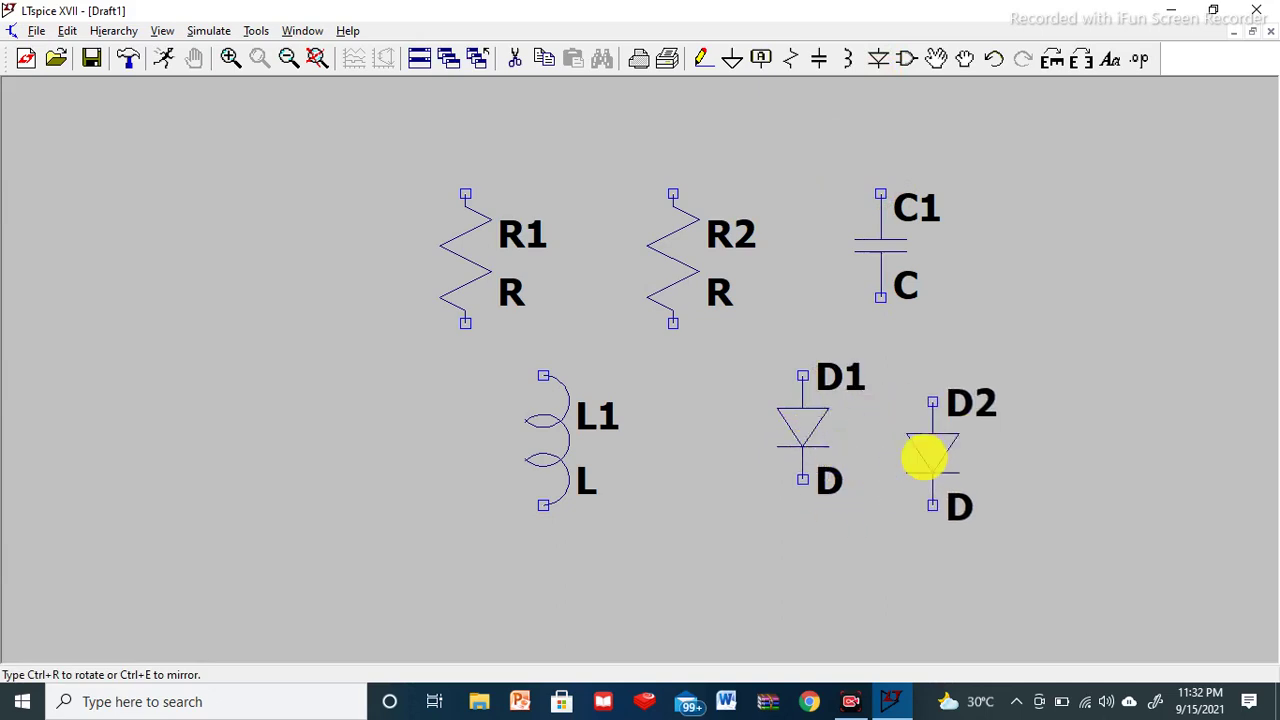
pyautogui.press('Escape')
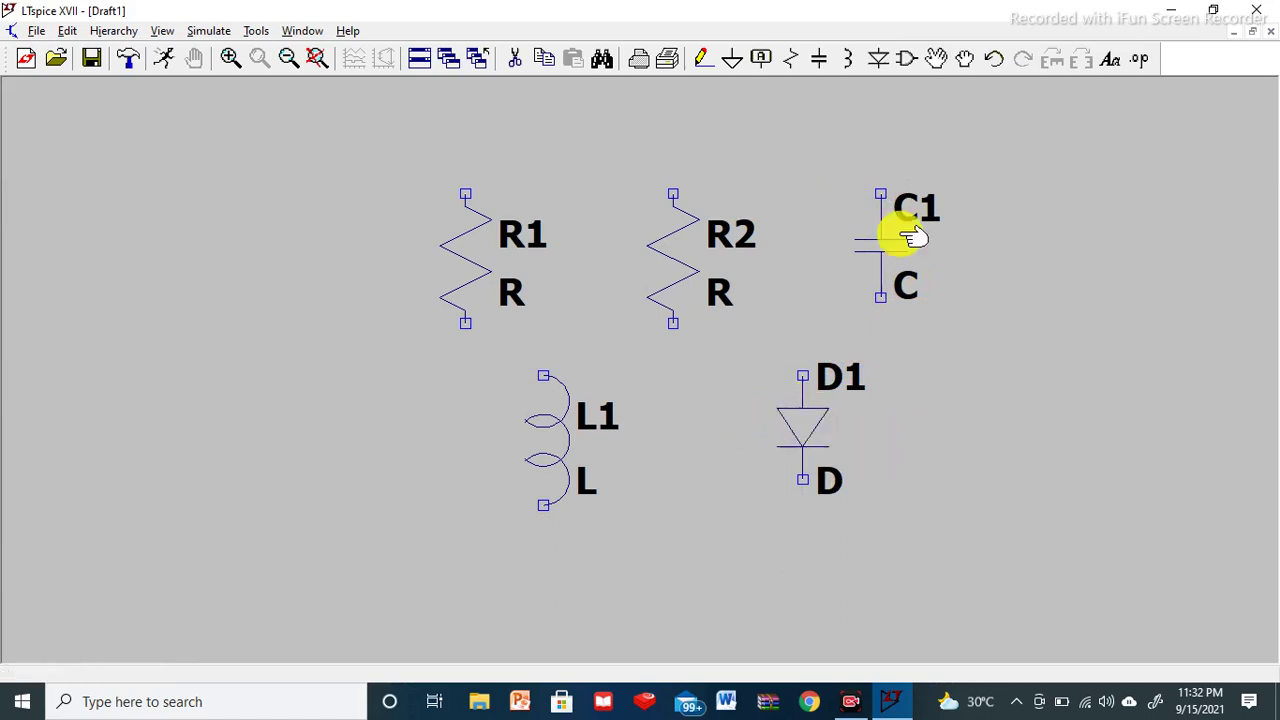
pyautogui.click(803, 425)
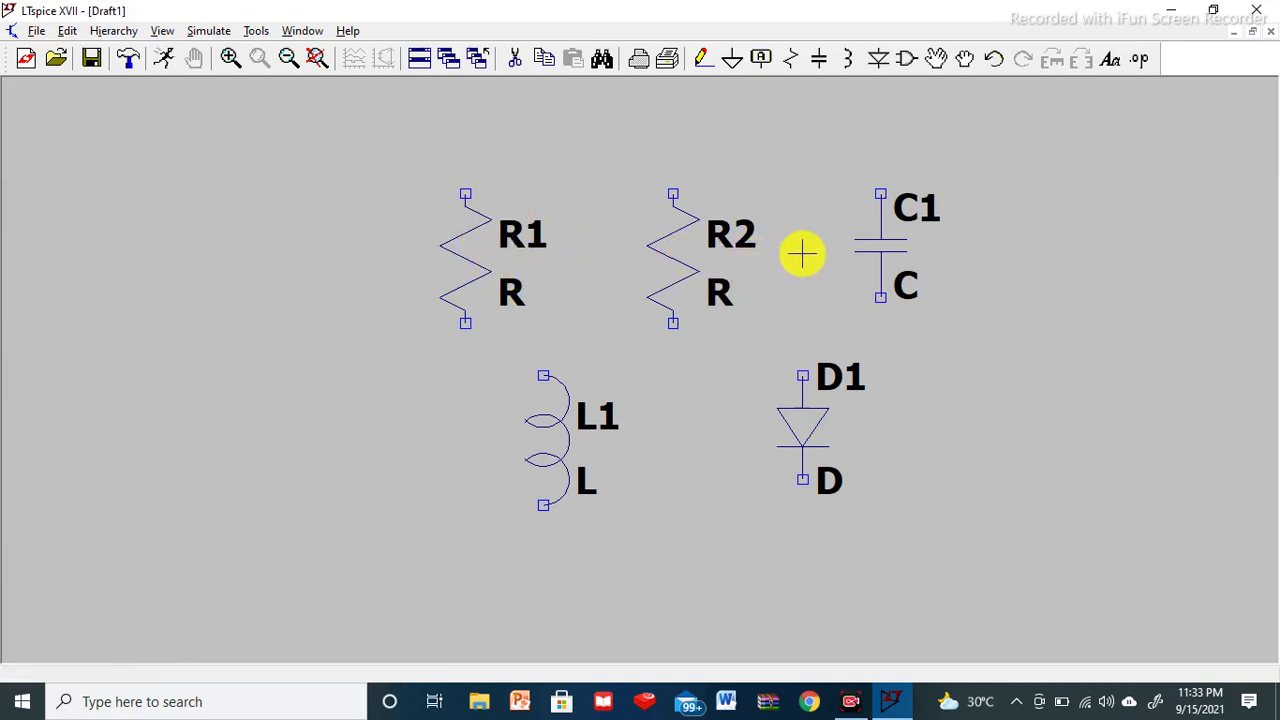
# Set the value of resistor R1 to 10 by editing its value label.
pyautogui.rightClick(508, 289)
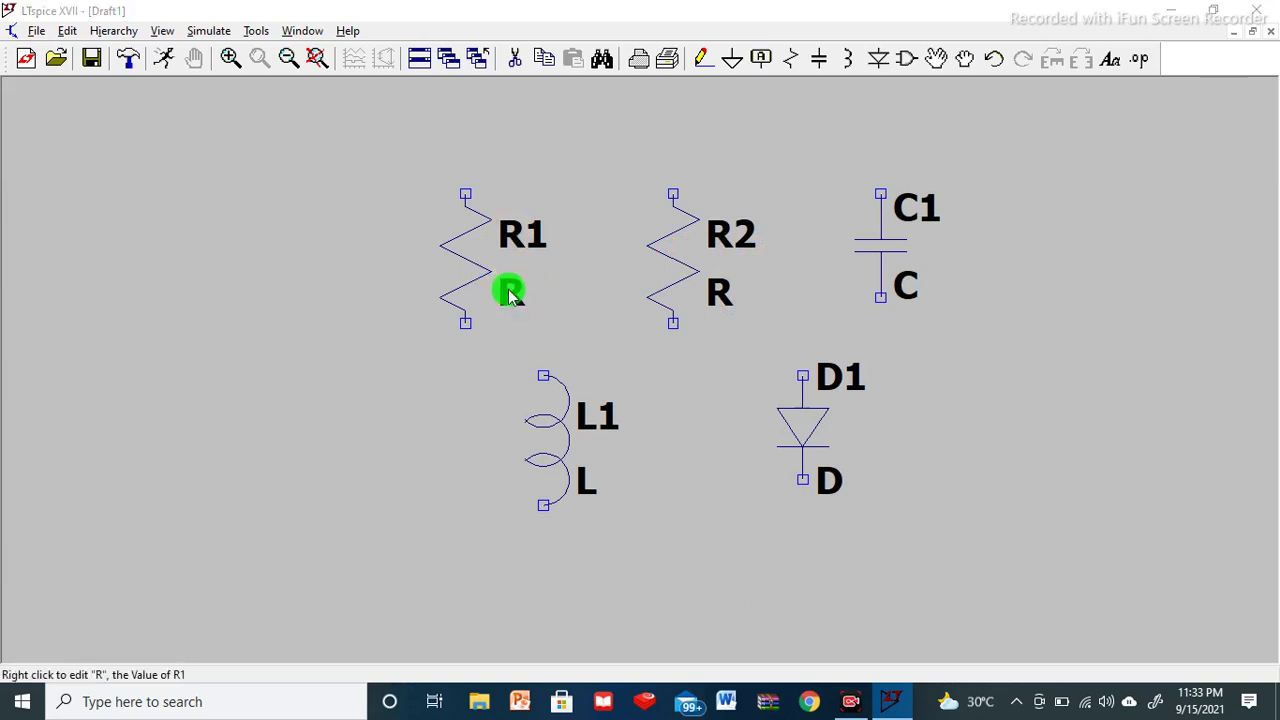
pyautogui.click(512, 388)
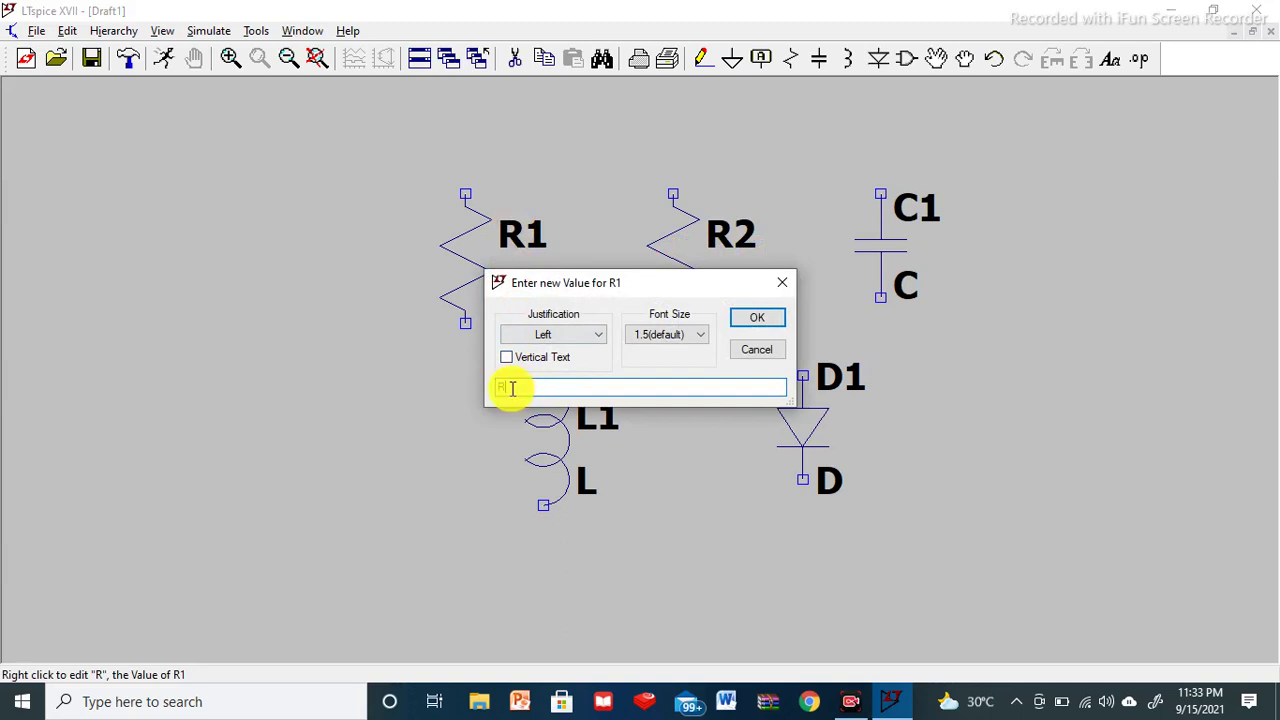
pyautogui.write('10')
pyautogui.click(757, 320)
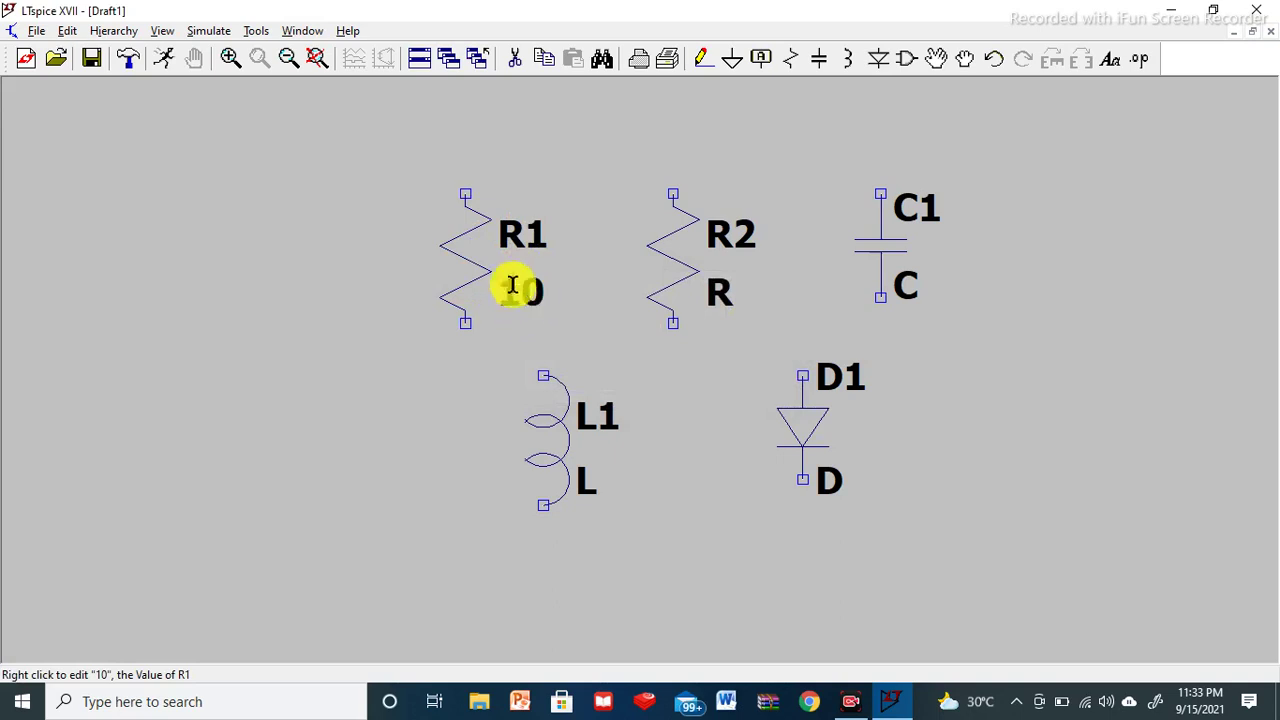
# Set the resistance of R2 to 10K in its resistor properties.
pyautogui.rightClick(665, 248)
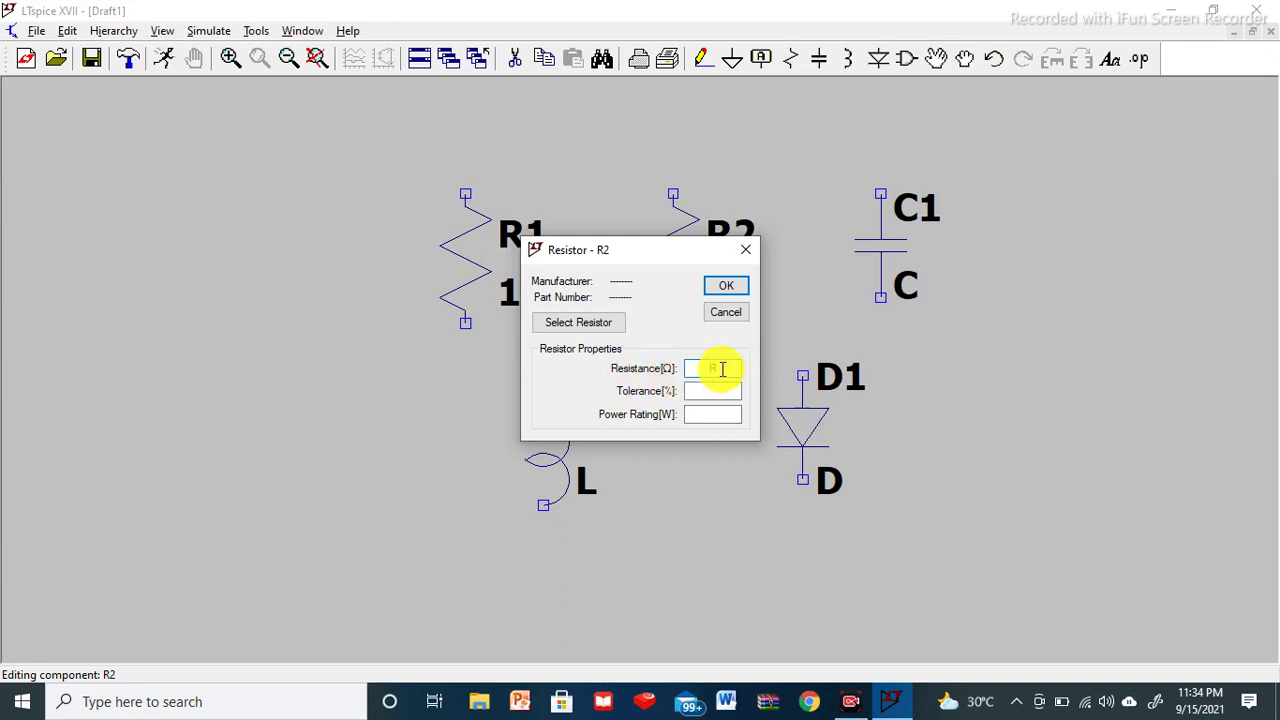
pyautogui.write('10K')
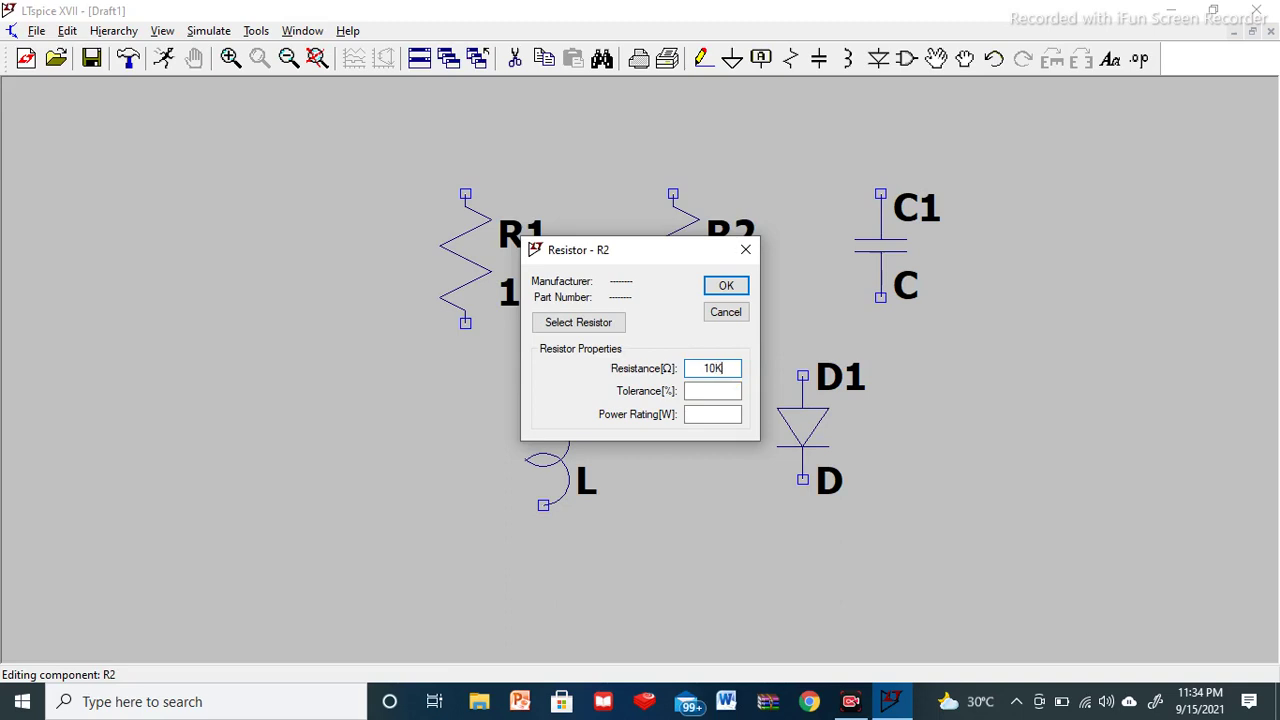
pyautogui.click(727, 287)
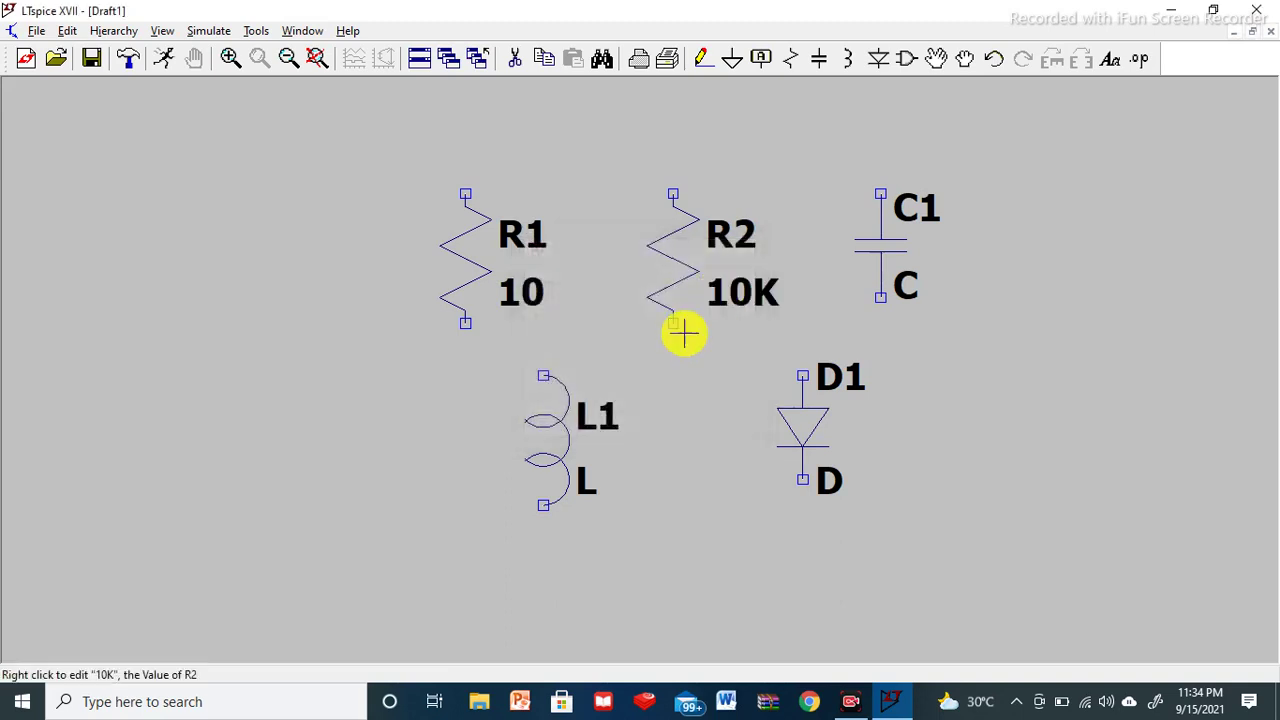
# Restore the value label of resistor R1 to the placeholder R.
pyautogui.rightClick(520, 292)
pyautogui.click(533, 388)
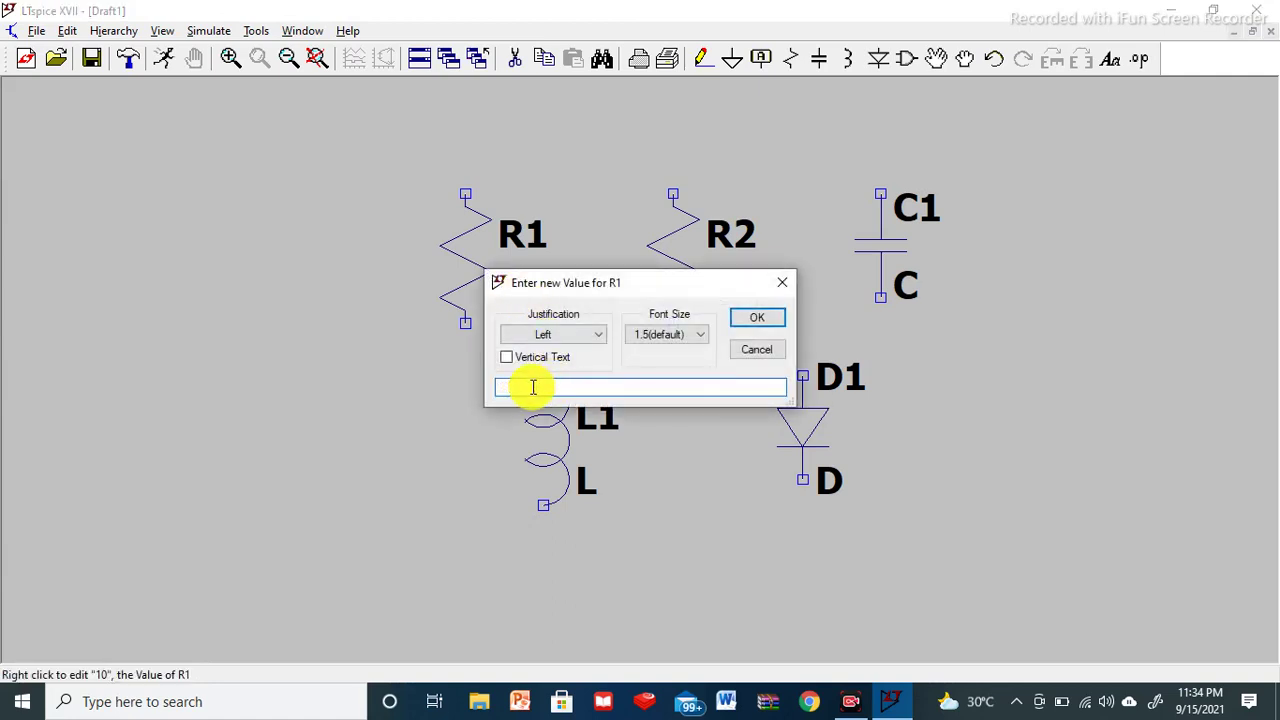
pyautogui.write('R')
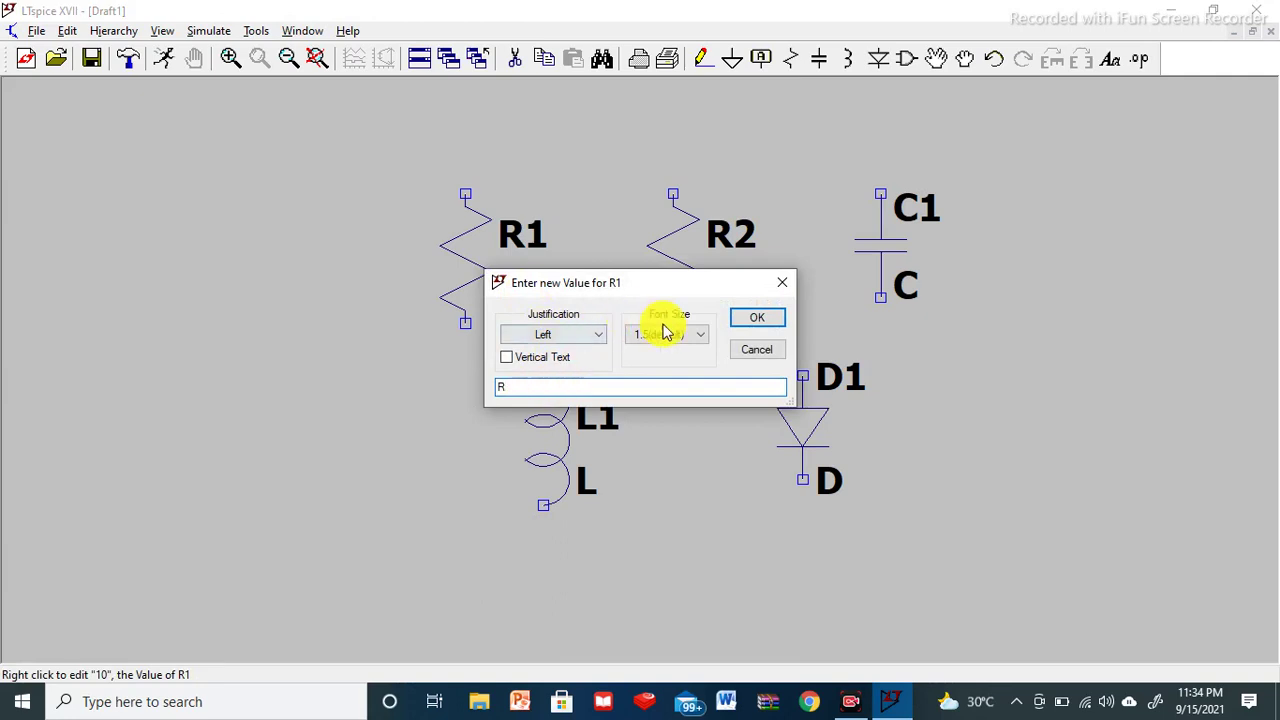
pyautogui.click(740, 317)
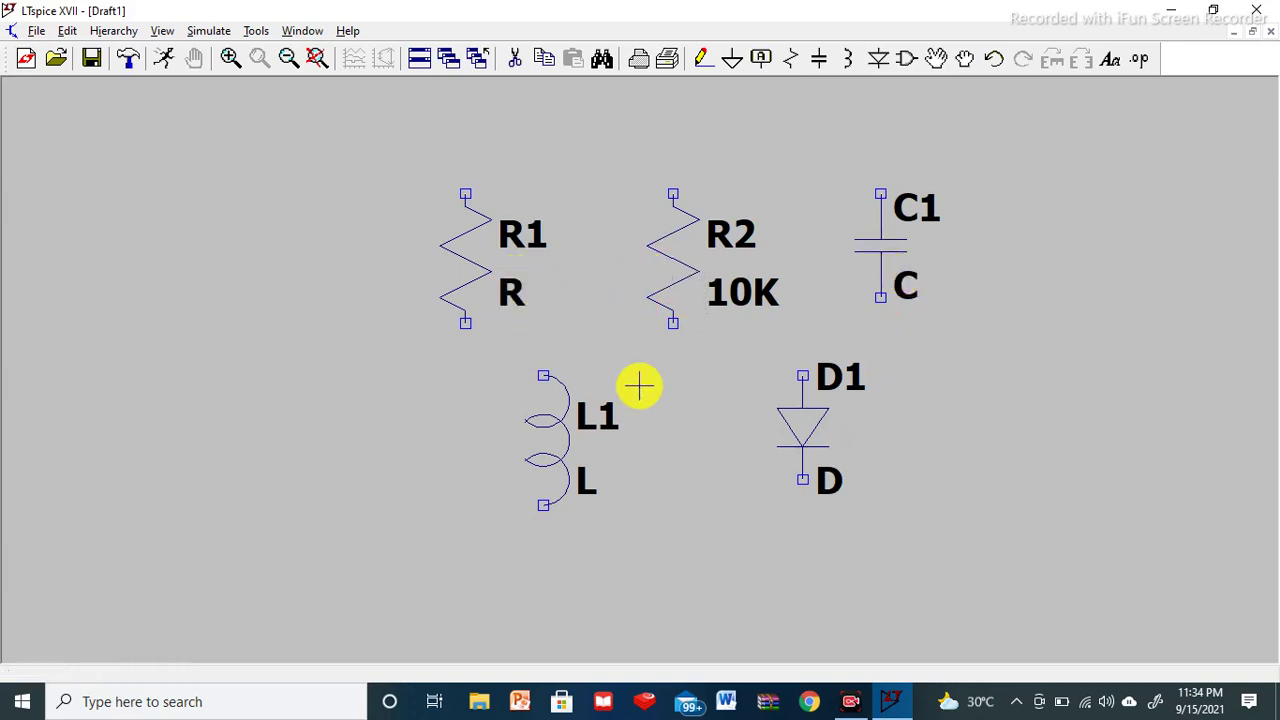
# Set the value of capacitor C1 to 10 by editing its value label.
pyautogui.rightClick(905, 282)
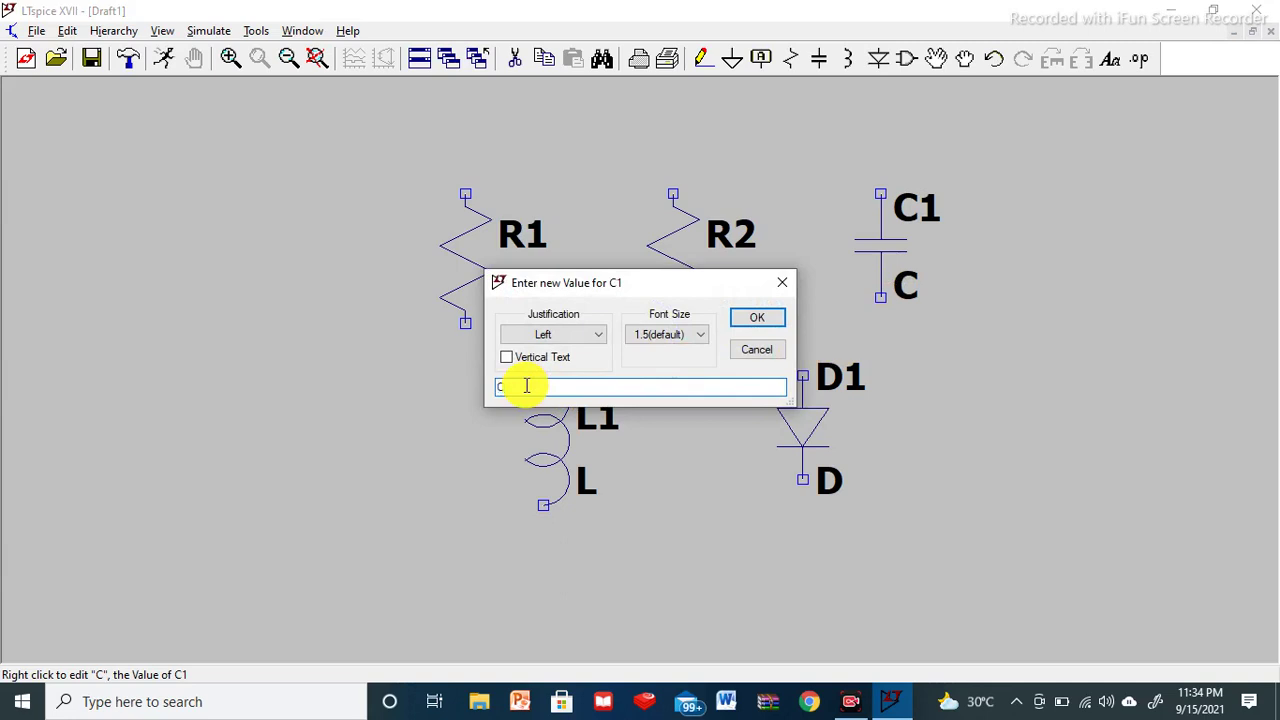
pyautogui.write('10')
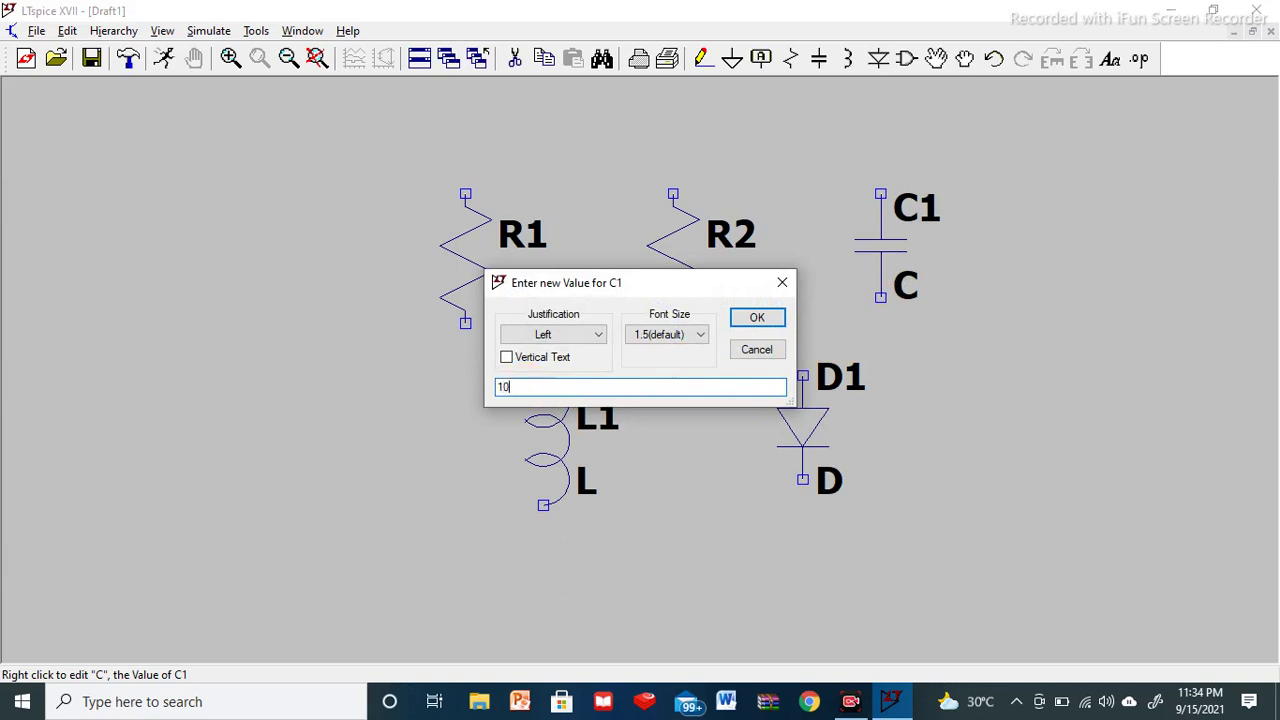
pyautogui.click(750, 318)
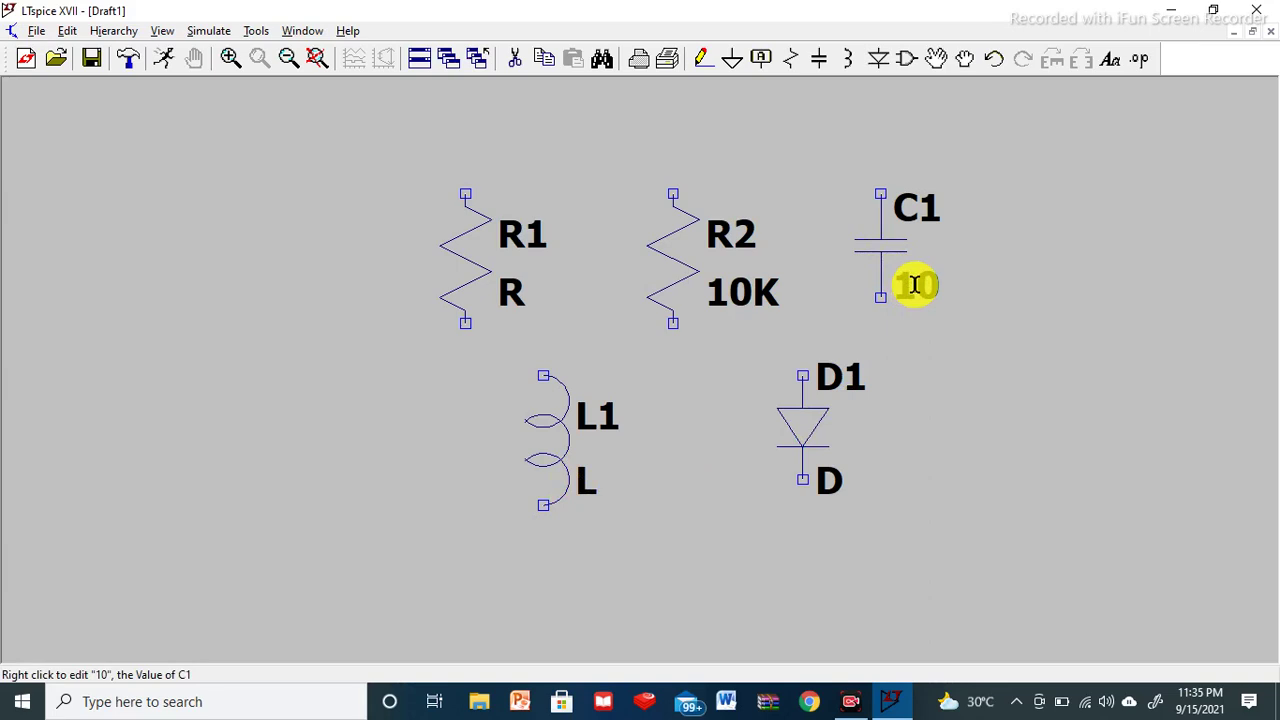
# Add the micro suffix to C1's capacitance in its capacitor properties, making it 10u.
pyautogui.rightClick(880, 245)
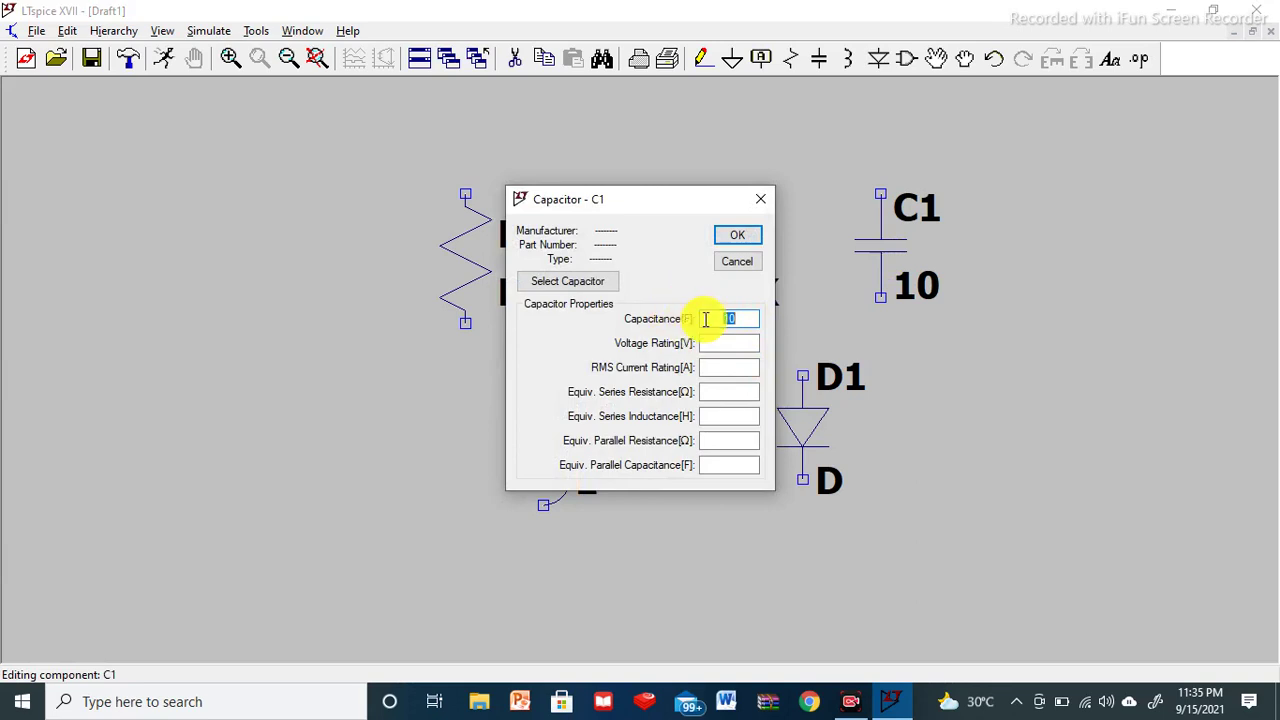
pyautogui.click(739, 322)
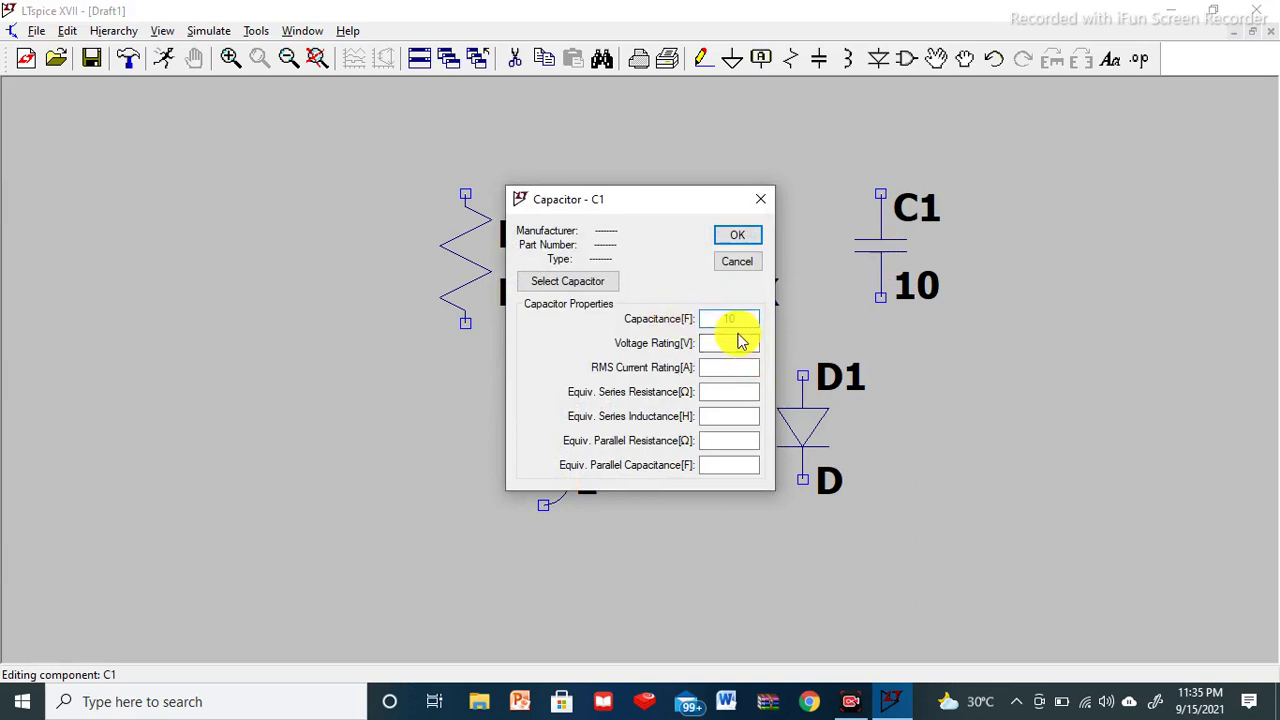
pyautogui.write('u')
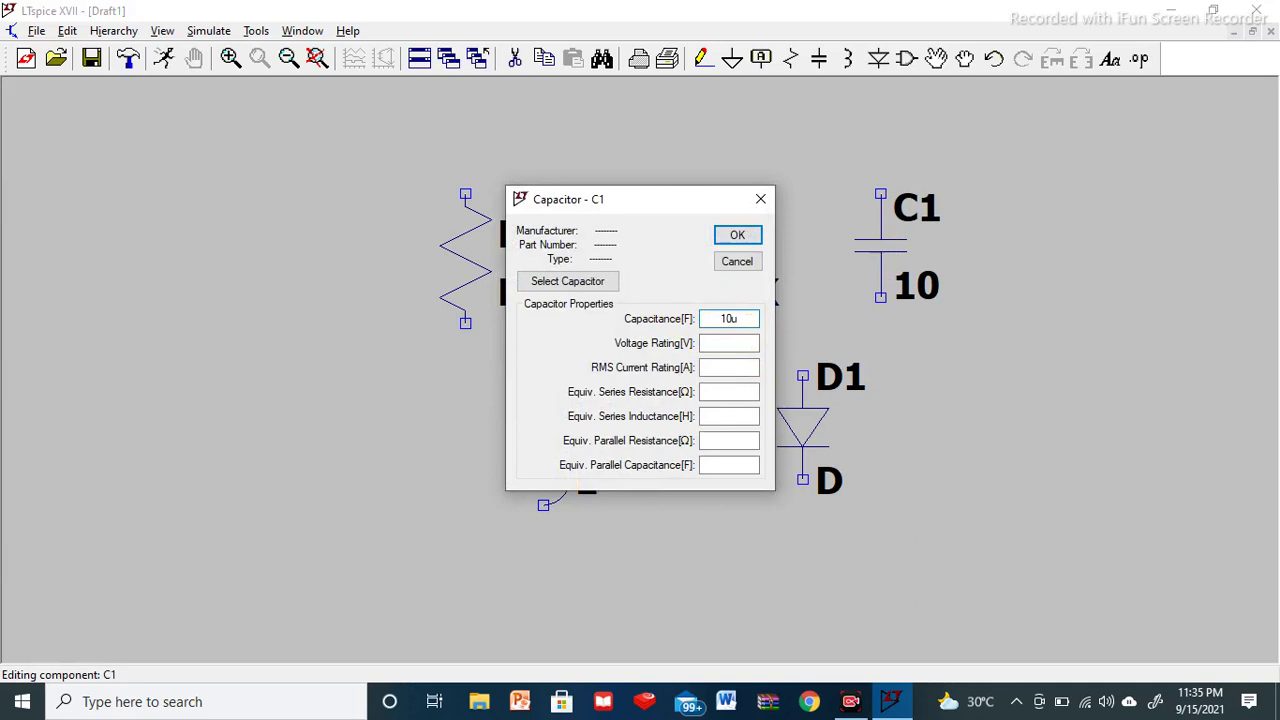
pyautogui.click(736, 238)
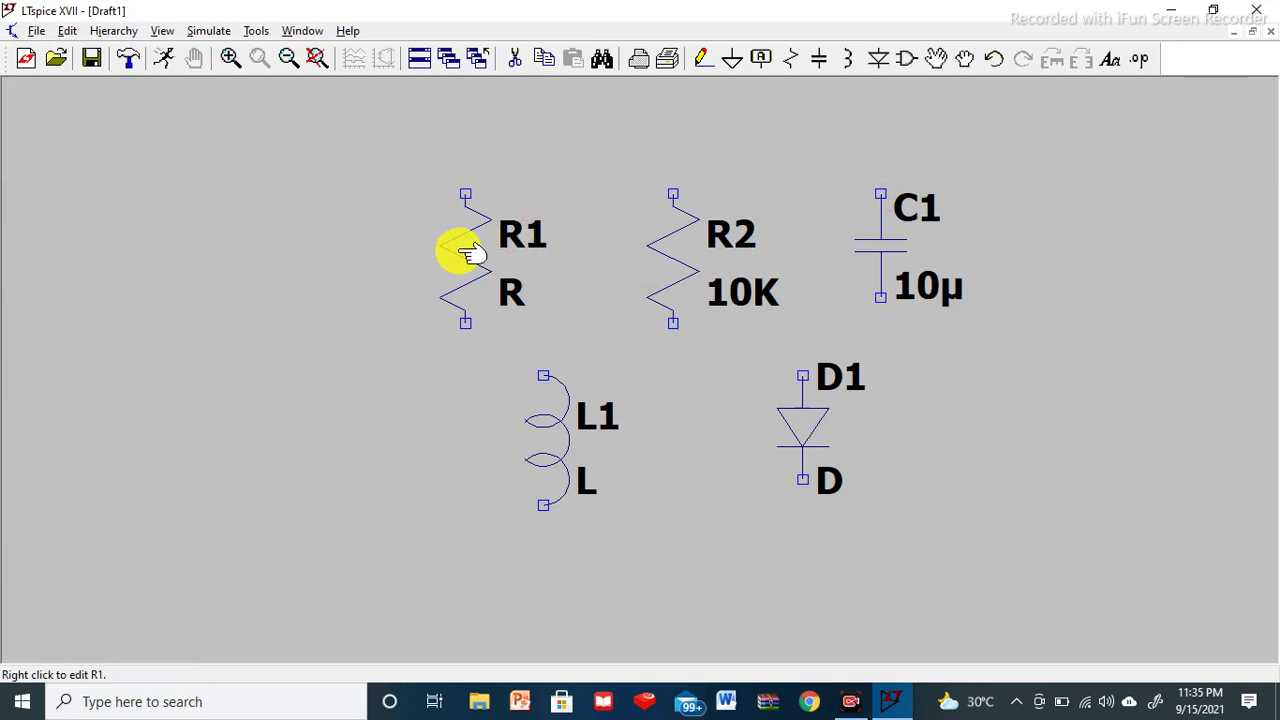
# Rotate a new, unplaced resistor repeatedly through its orientations, and cancel its placement.
pyautogui.click(788, 59)
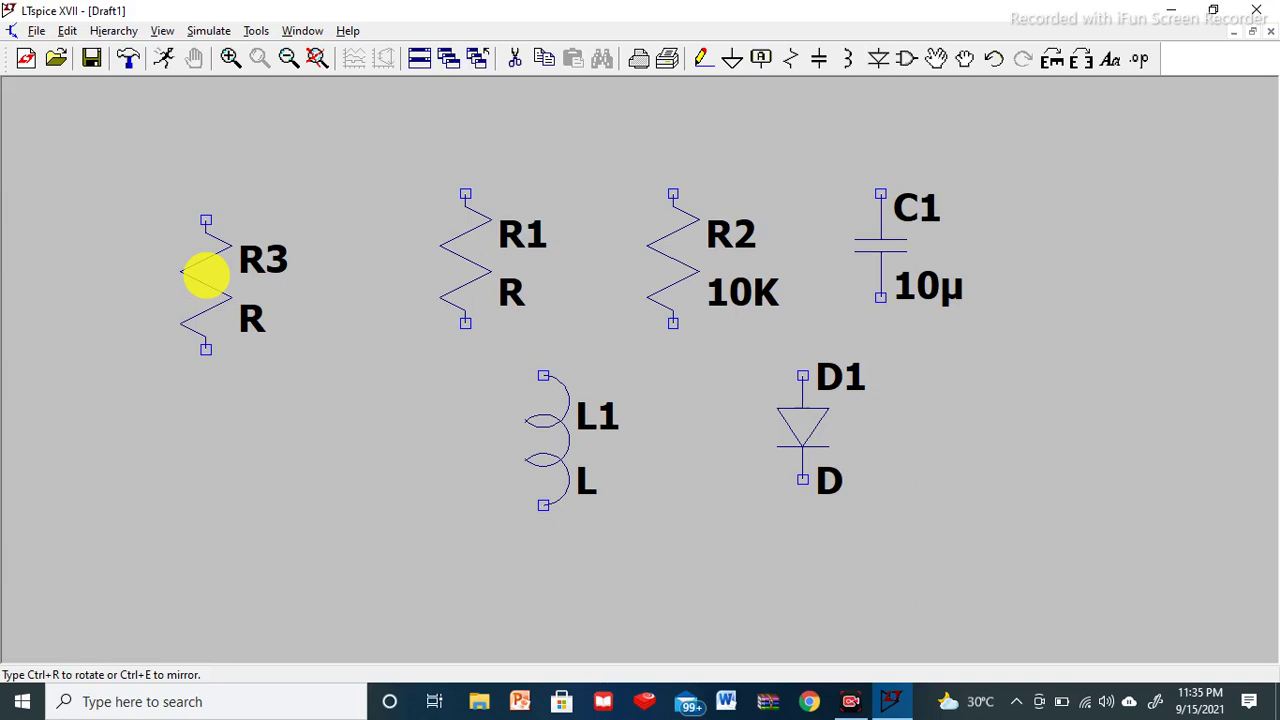
pyautogui.hotkey('ctrl', 'r')
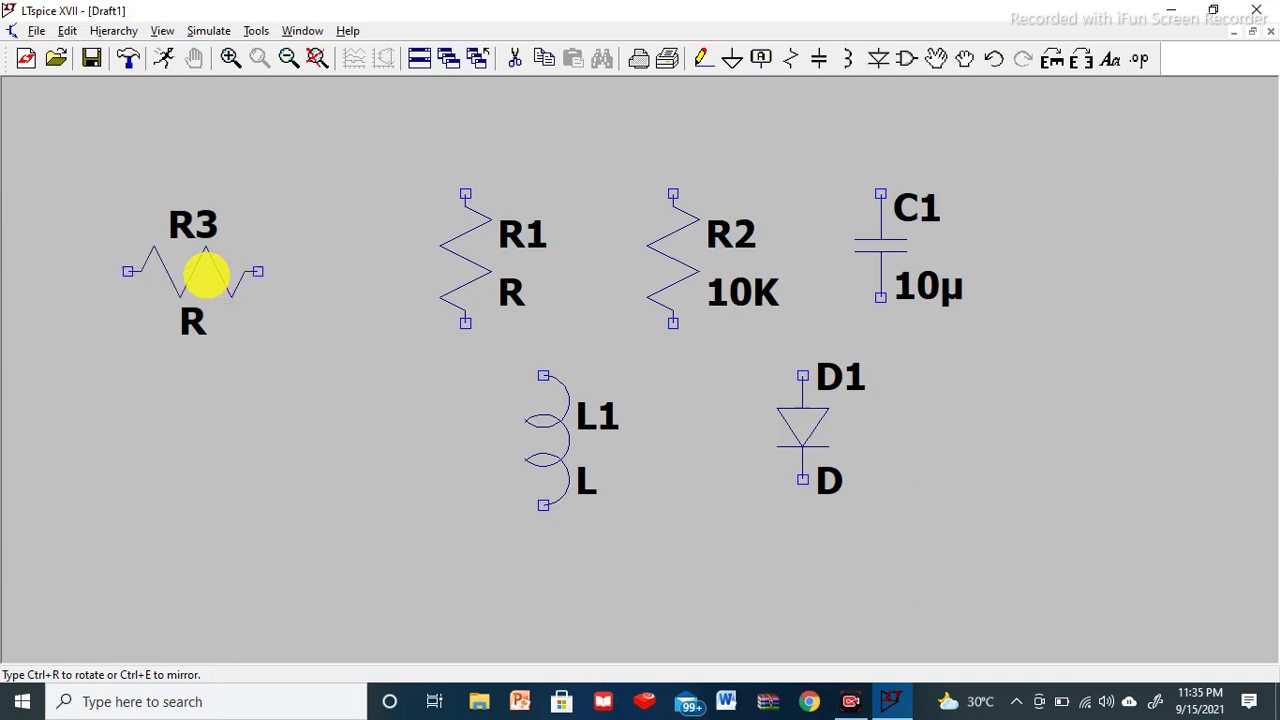
pyautogui.hotkey('ctrl', 'r')
pyautogui.hotkey('ctrl', 'r')
pyautogui.hotkey('ctrl', 'r')
pyautogui.hotkey('ctrl', 'r')
pyautogui.hotkey('ctrl', 'r')
pyautogui.hotkey('ctrl', 'r')
pyautogui.hotkey('ctrl', 'r')
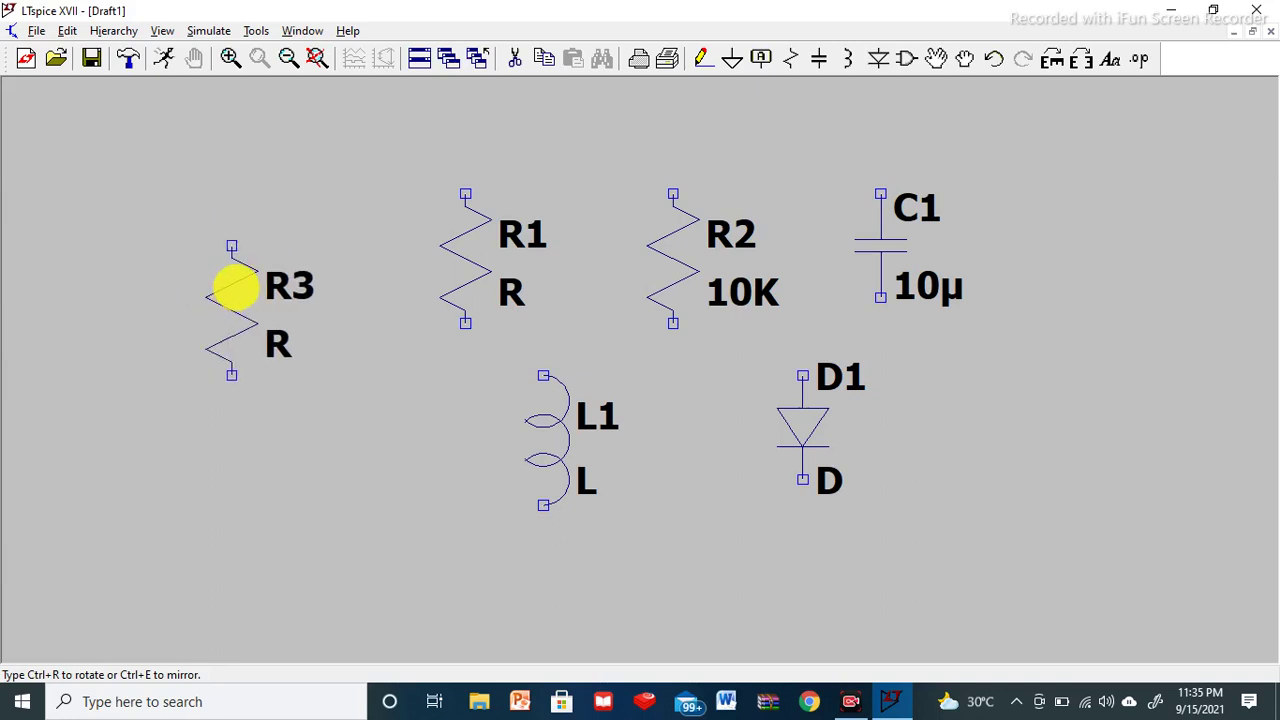
pyautogui.press('Escape')
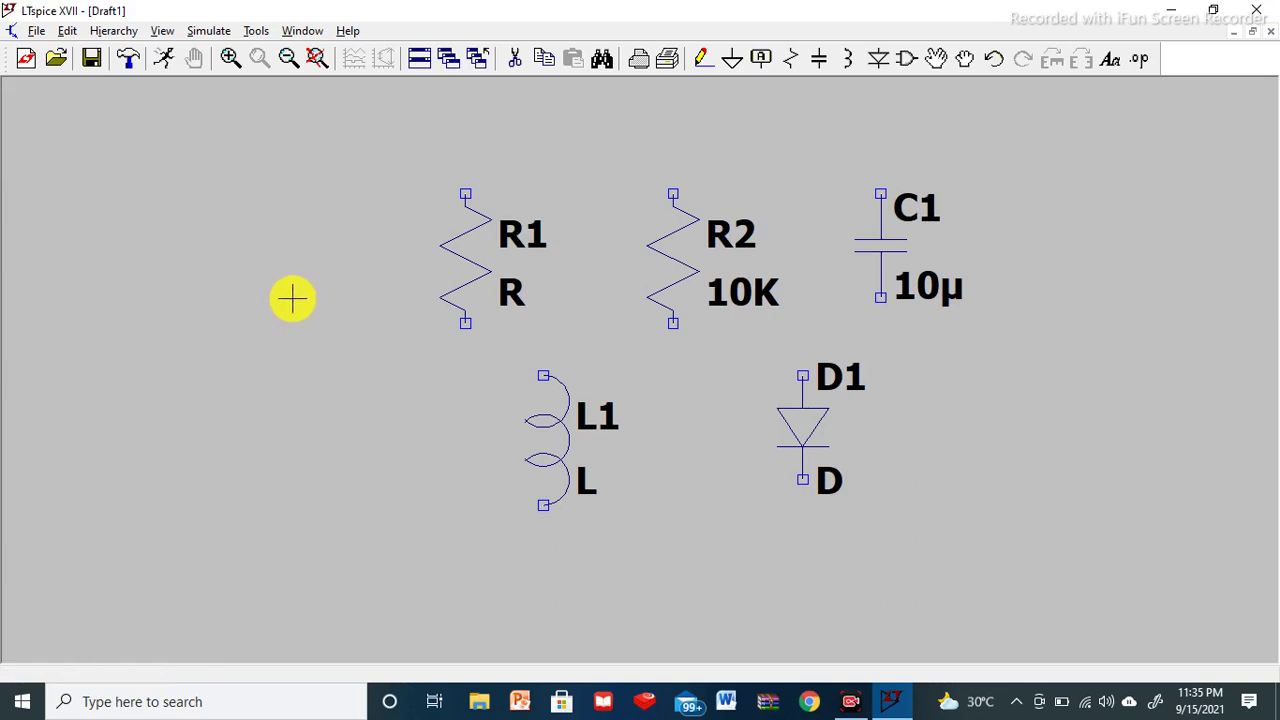
pyautogui.click(937, 62)
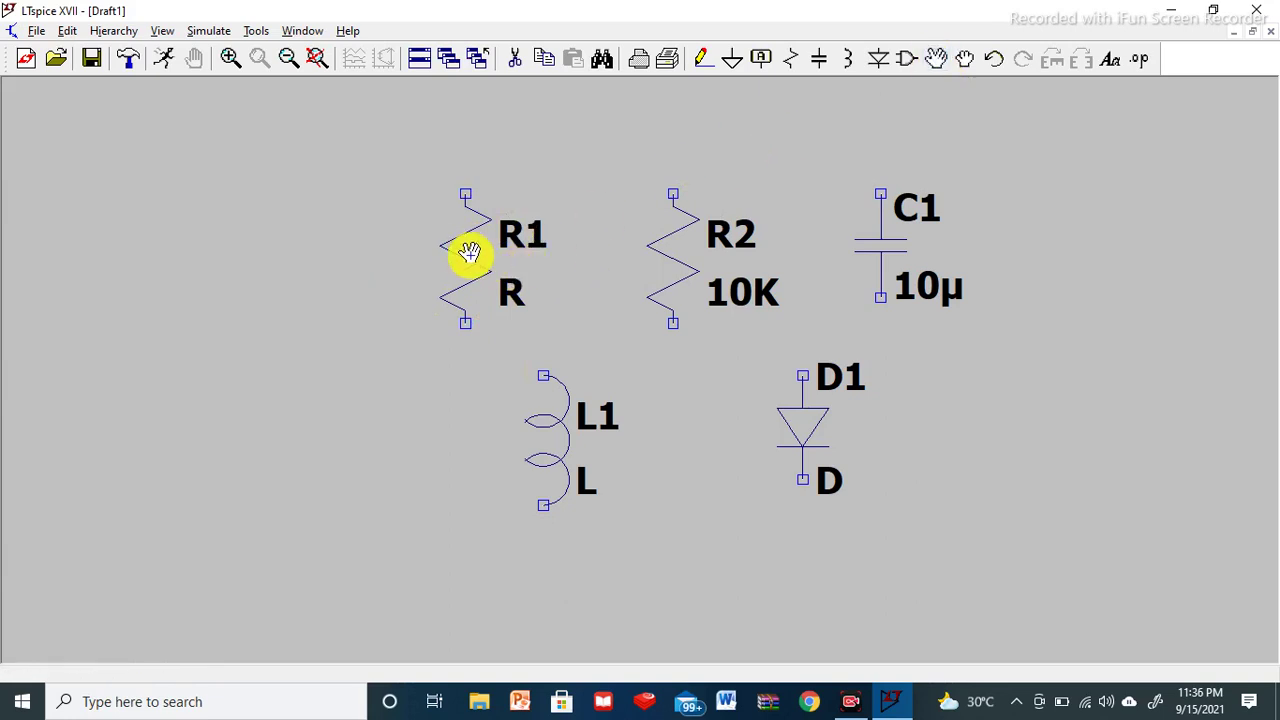
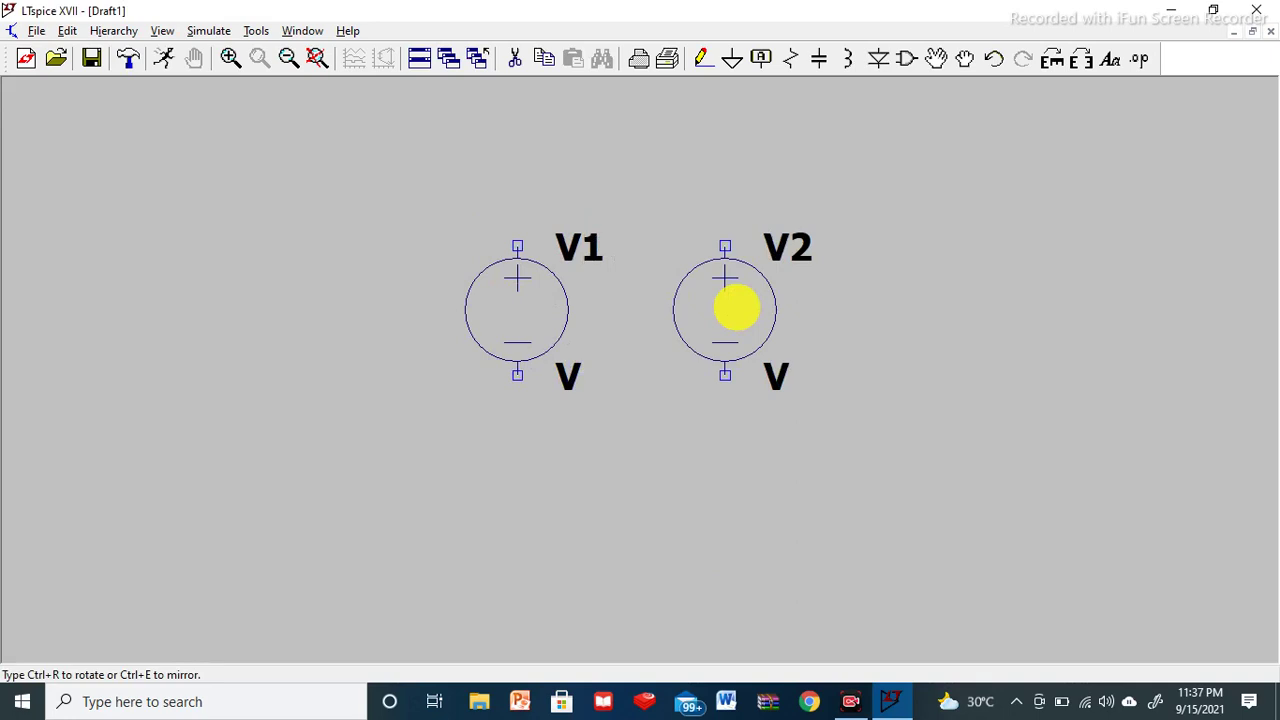
# Finish placing voltage source V1 and set its value to 10 by editing its value label.
pyautogui.press('Escape')
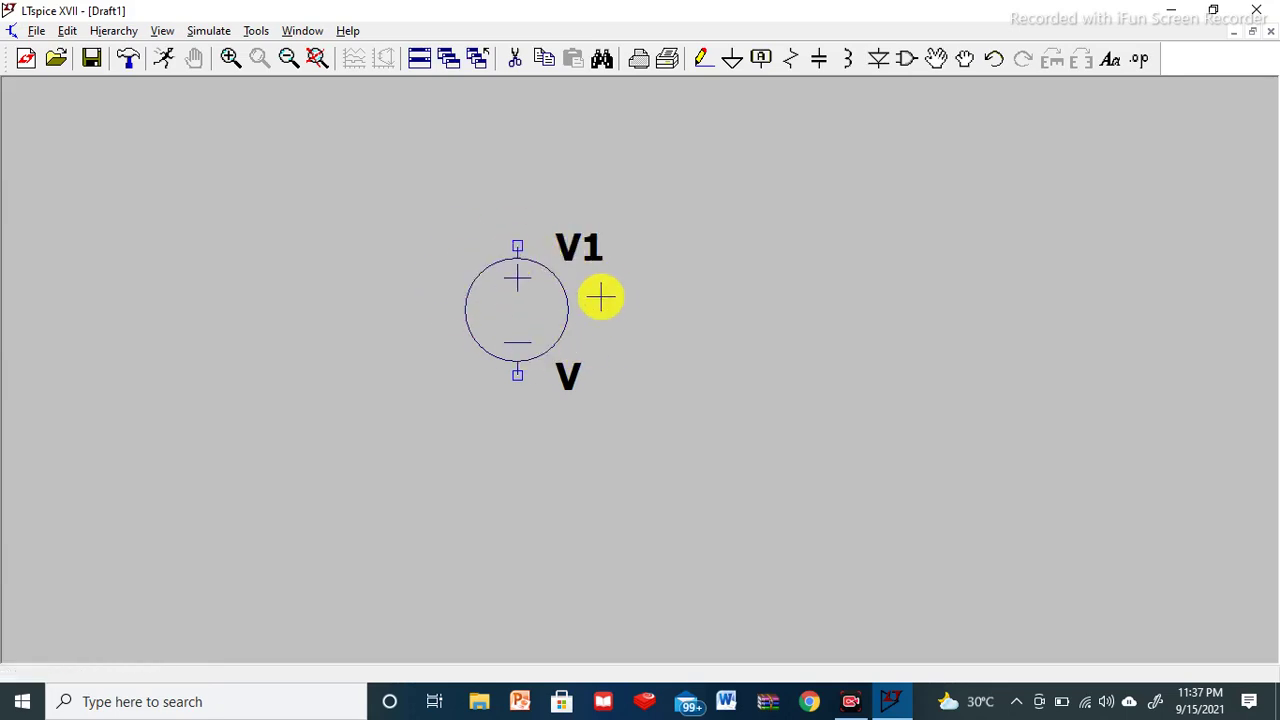
pyautogui.rightClick(567, 374)
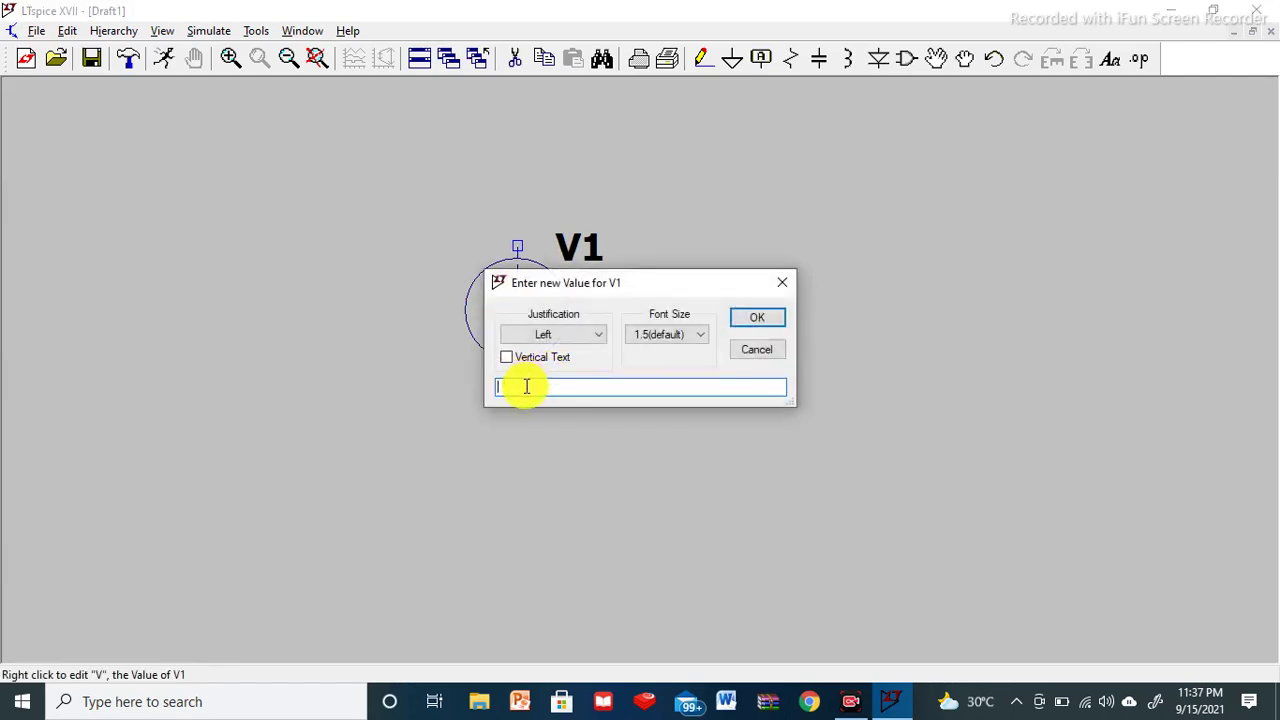
pyautogui.write('10')
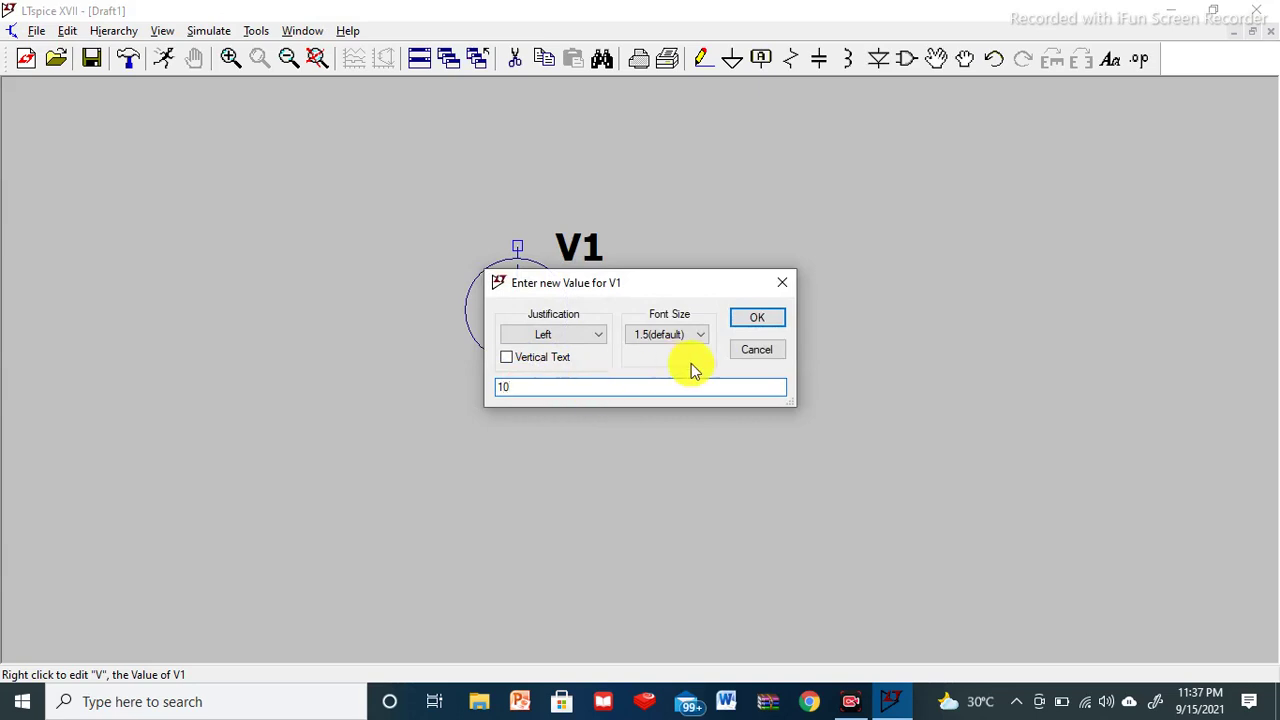
pyautogui.click(740, 318)
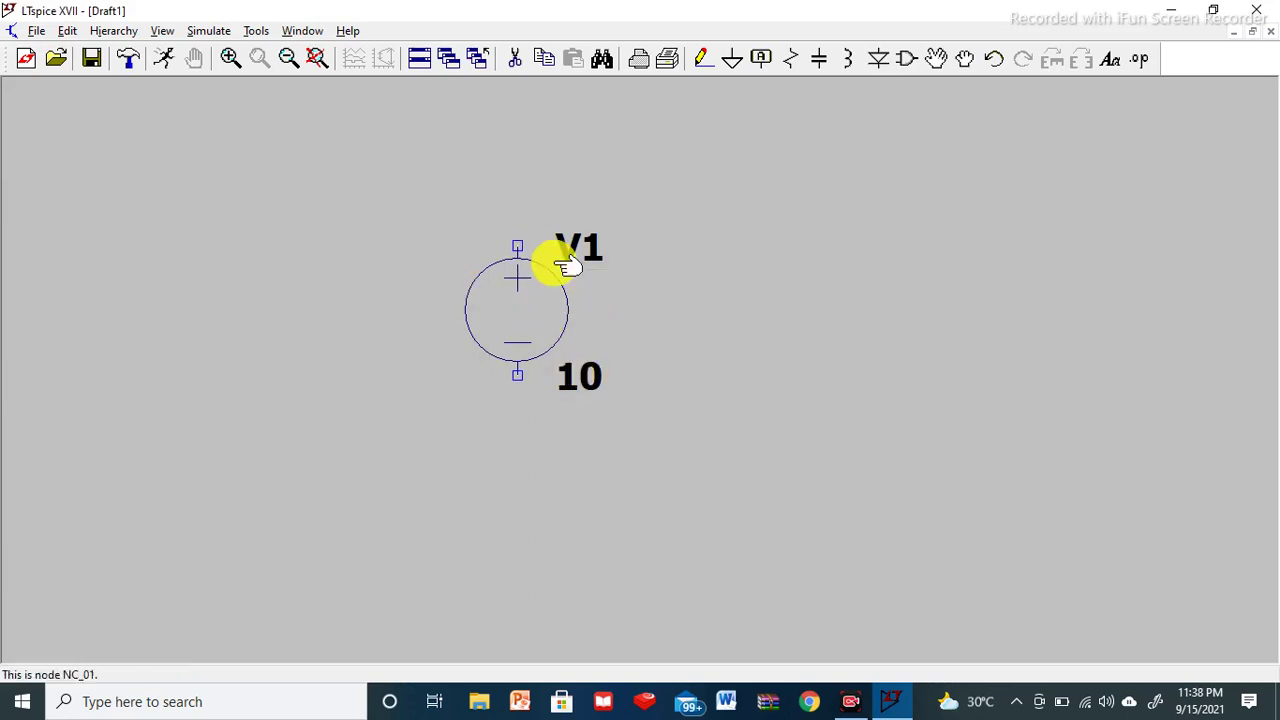
# Examine voltage source V1's DC value and series resistance settings and its advanced waveform function options.
pyautogui.rightClick(512, 305)
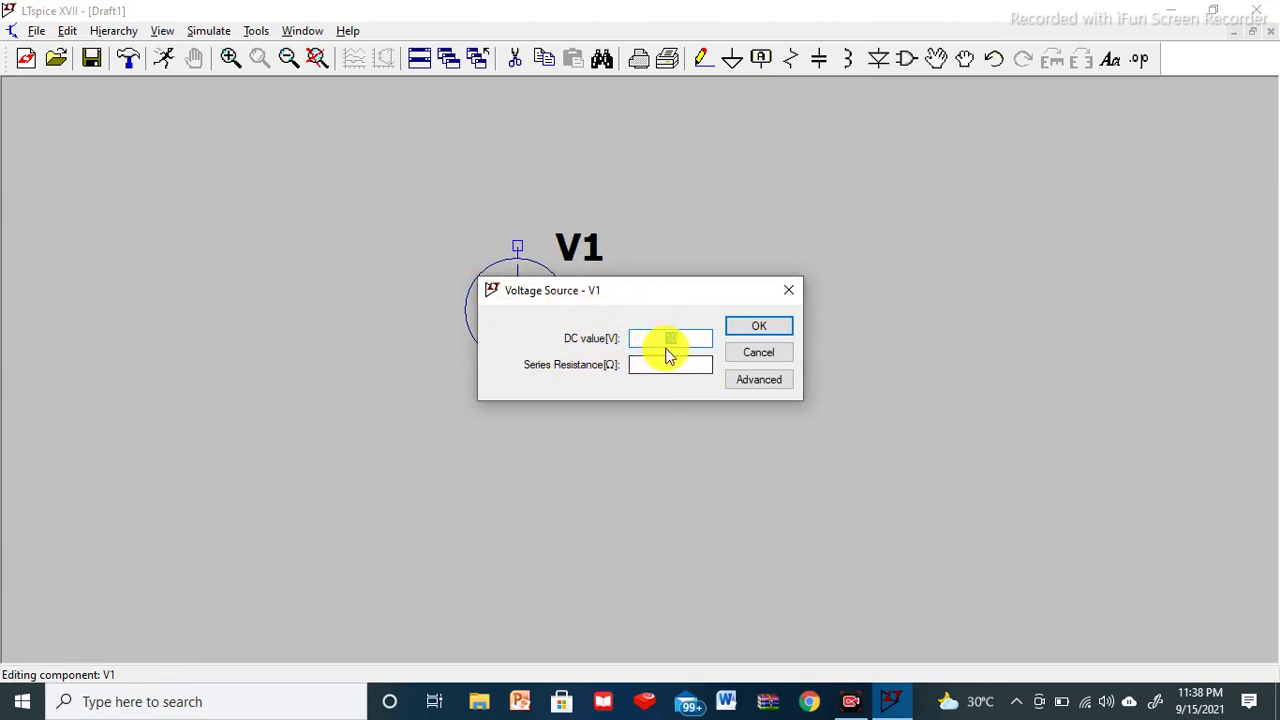
pyautogui.click(757, 327)
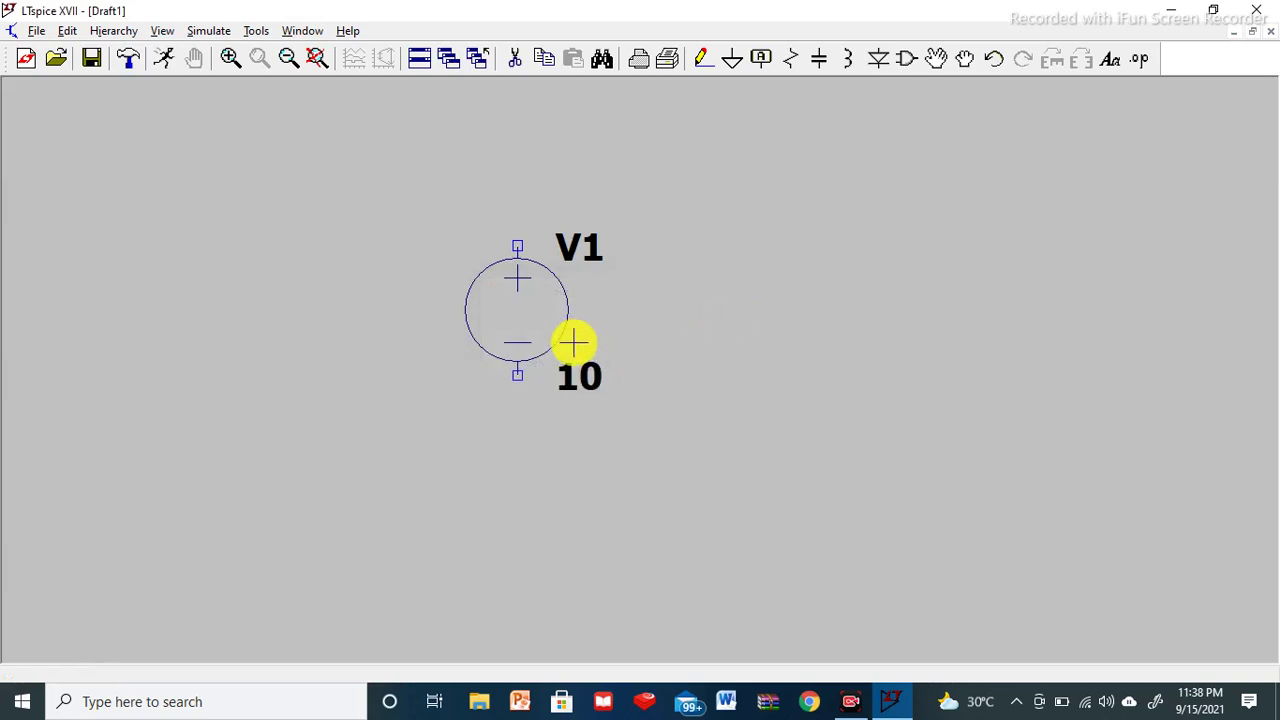
pyautogui.rightClick(517, 306)
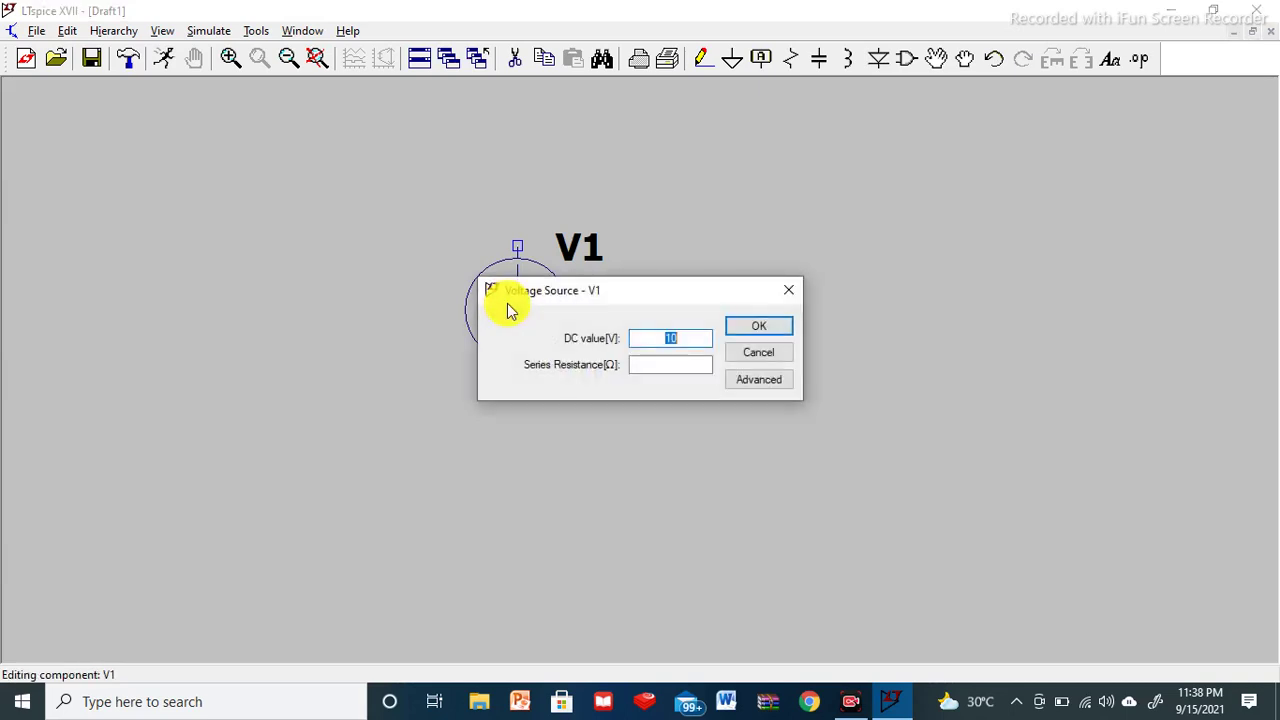
pyautogui.click(759, 380)
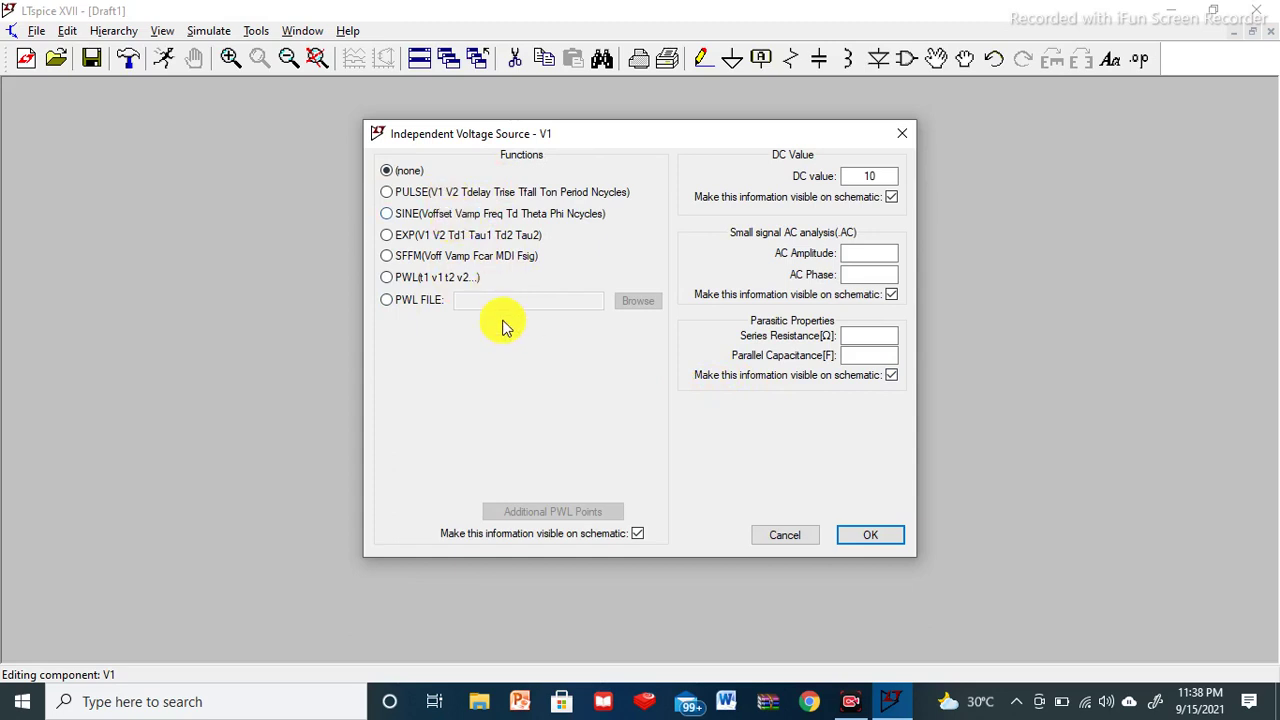
pyautogui.click(783, 538)
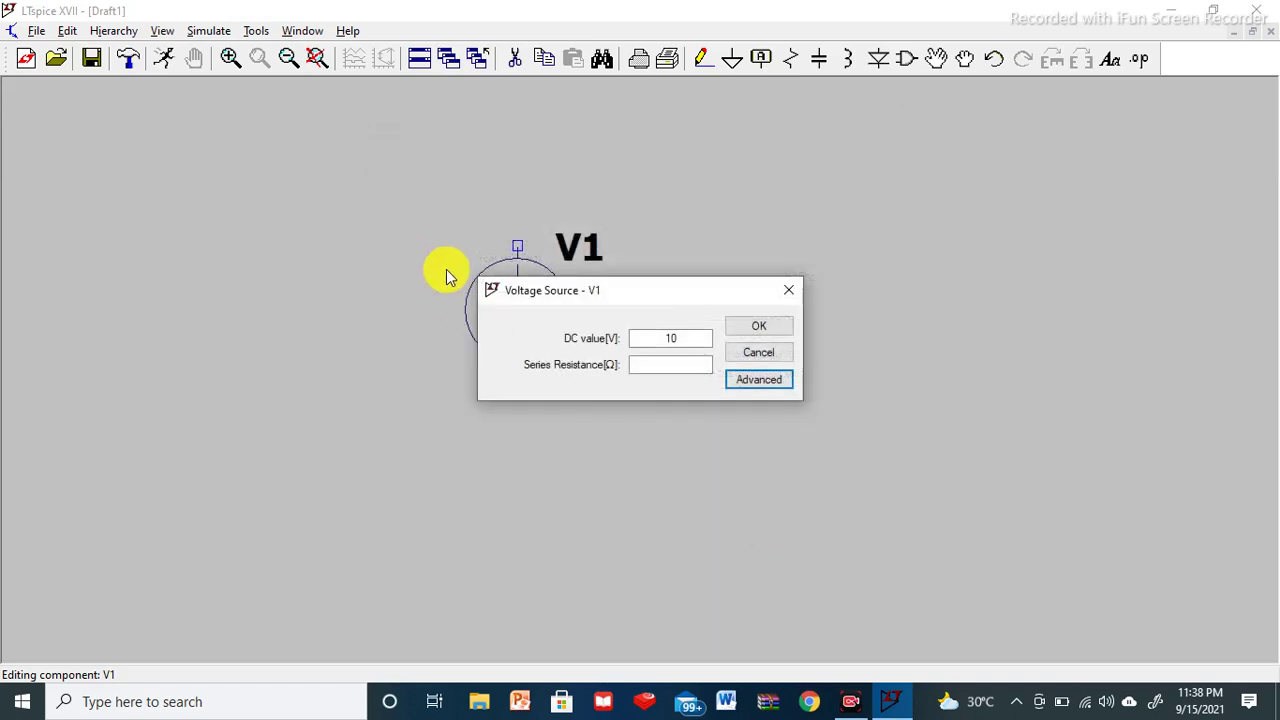
pyautogui.click(752, 330)
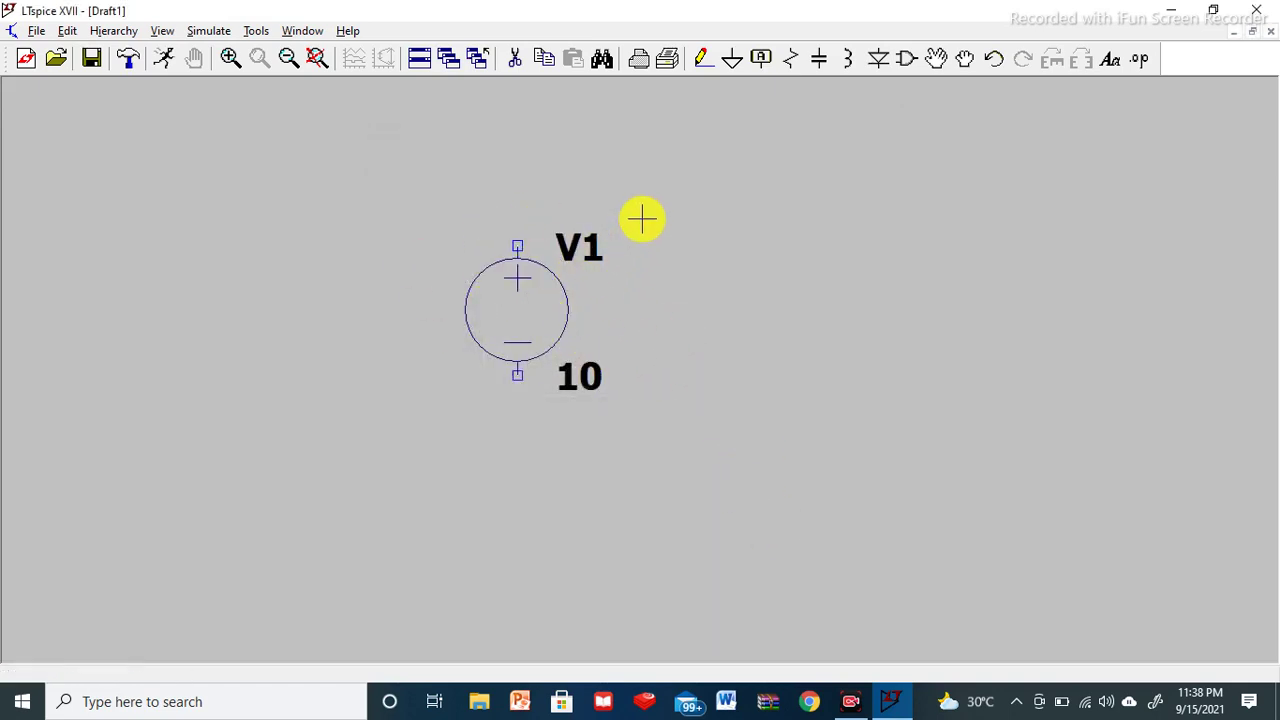
# Place a ground symbol on the negative terminal of voltage source V1.
pyautogui.click(731, 60)
pyautogui.click(517, 378)
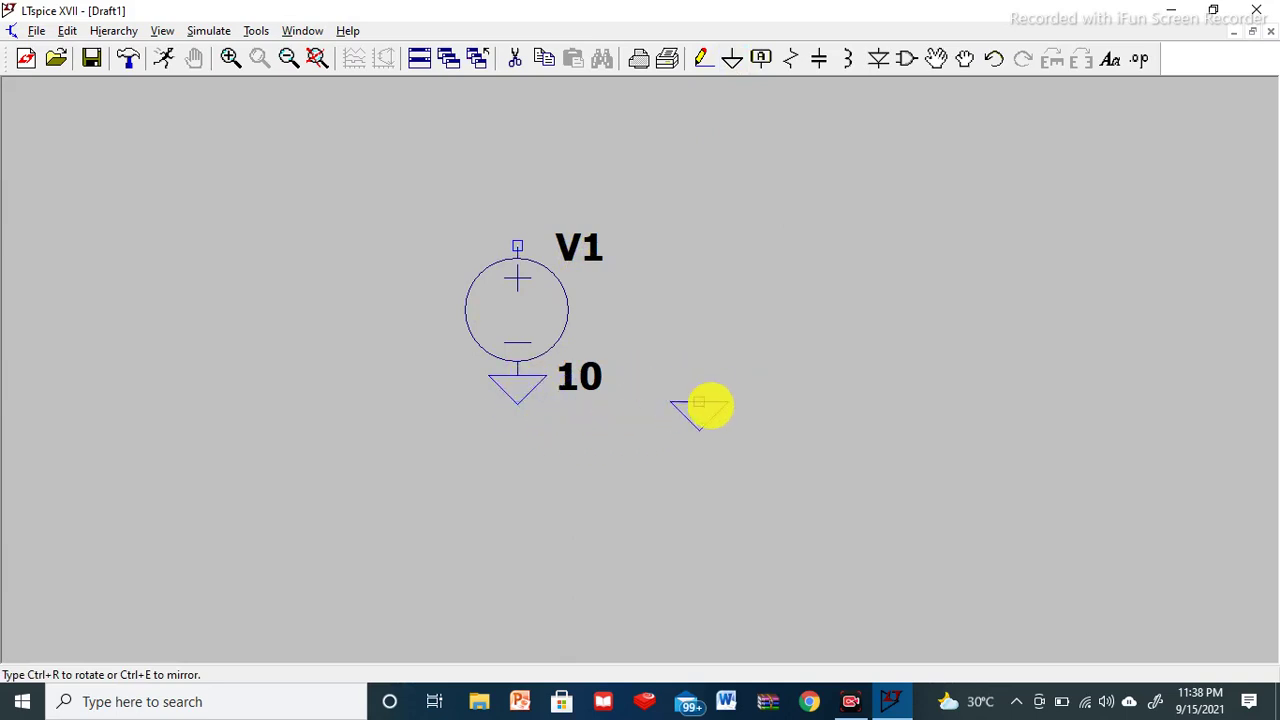
pyautogui.press('Escape')
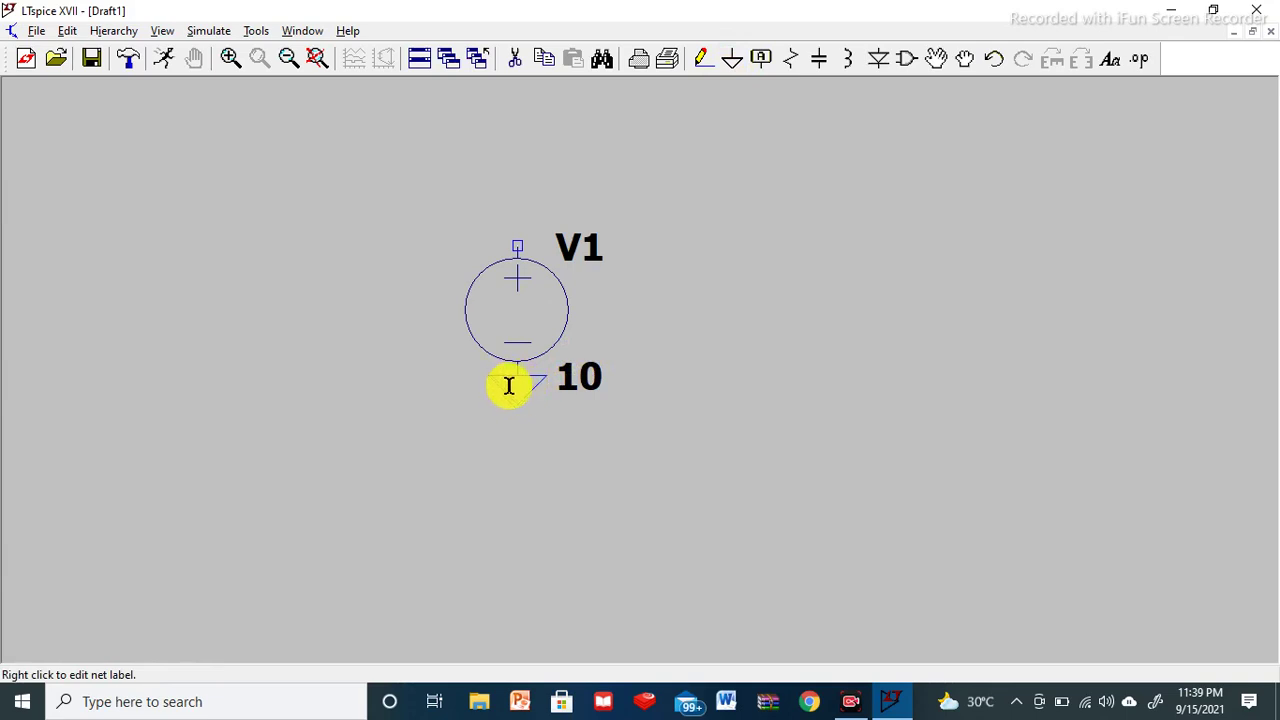
# Place a single resistor to the right of voltage source V1.
pyautogui.click(790, 62)
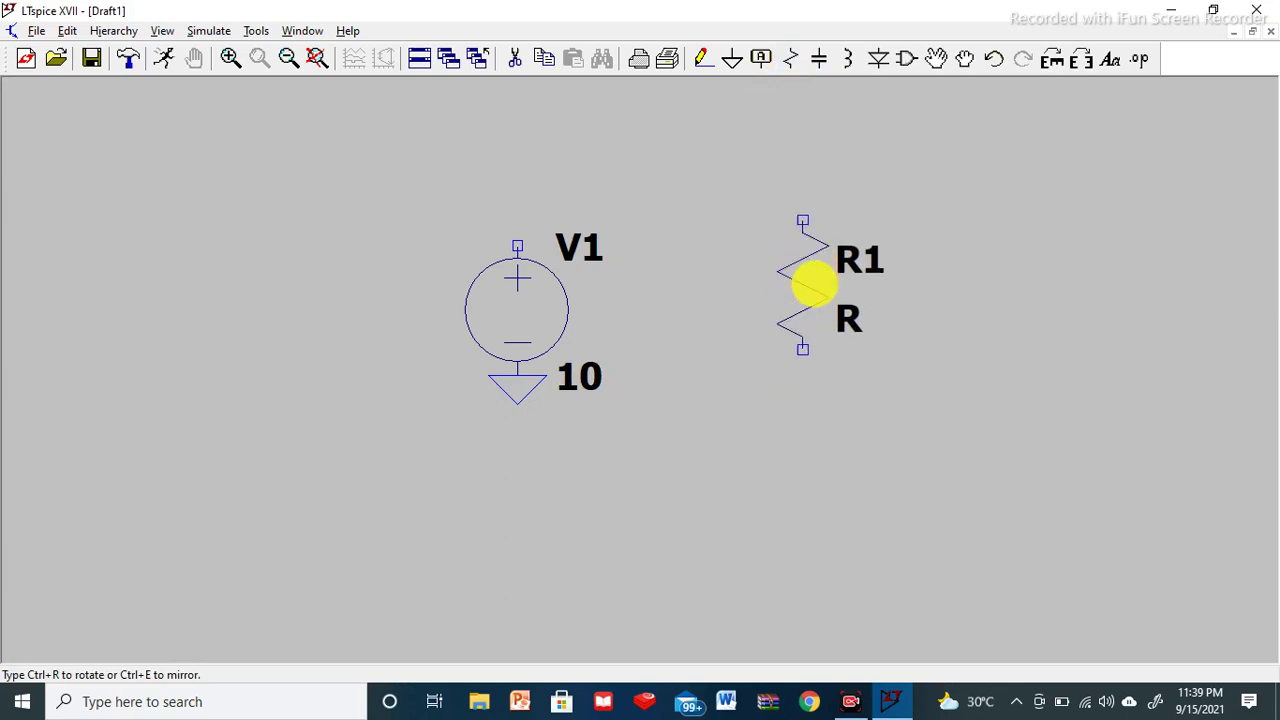
pyautogui.click(836, 264)
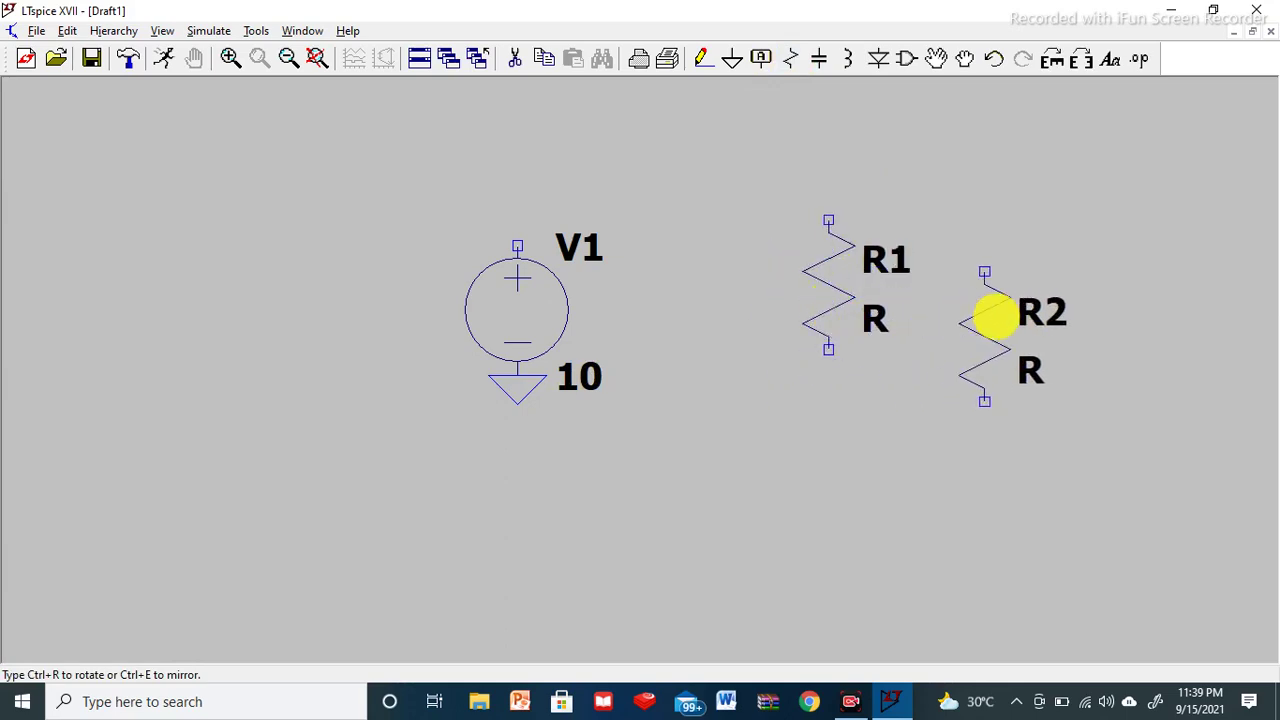
pyautogui.press('Escape')
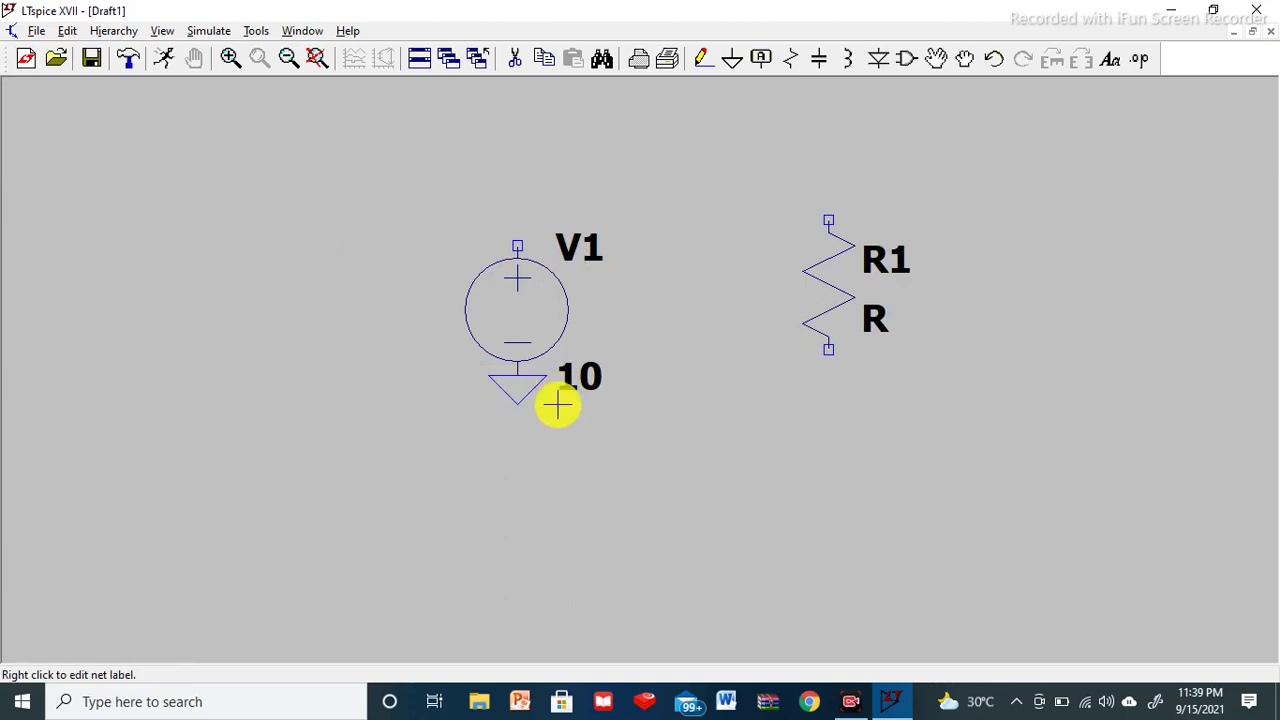
# Place a ground symbol on the lower terminal of resistor R1.
pyautogui.click(732, 62)
pyautogui.click(828, 350)
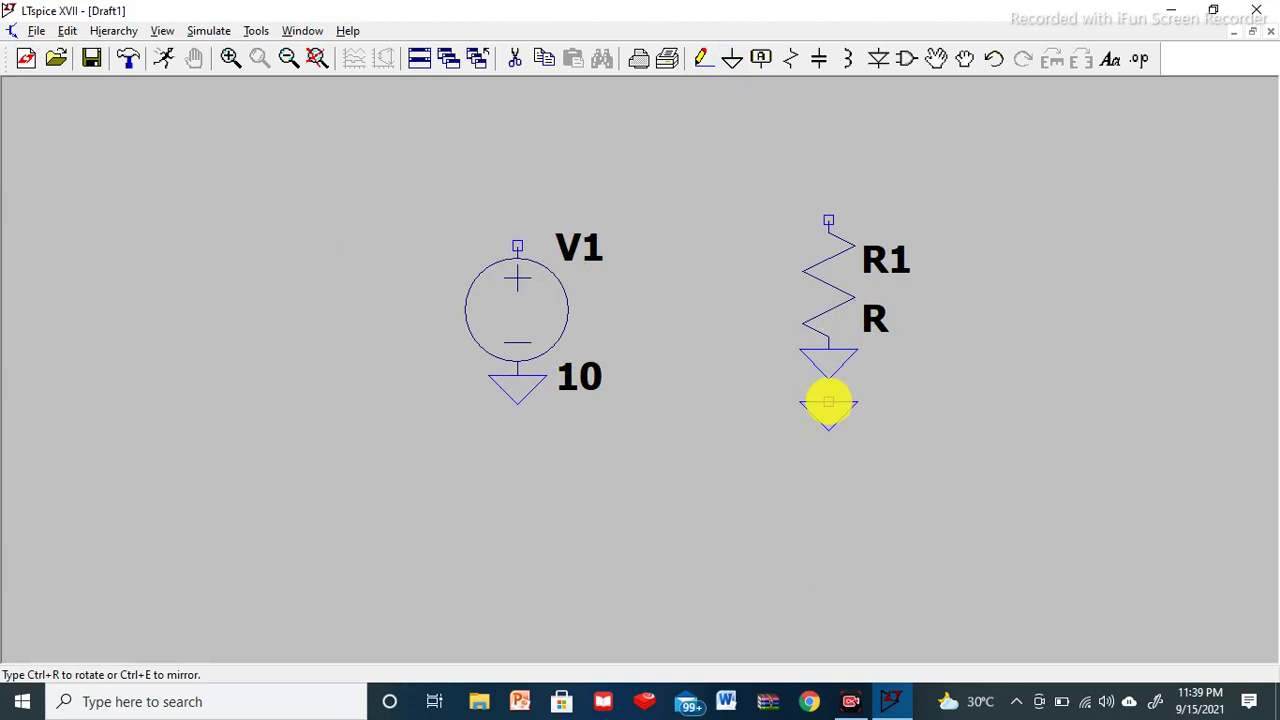
pyautogui.rightClick(828, 402)
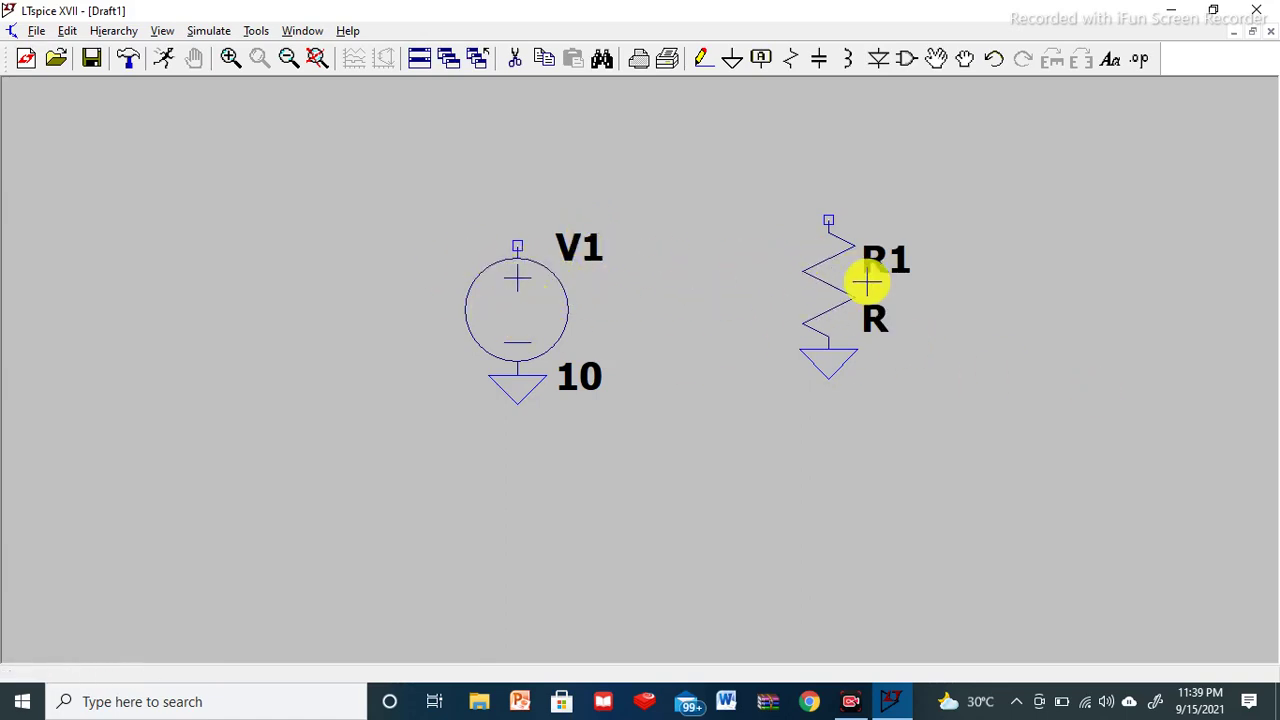
# Wire V1's positive terminal up and across to the upper terminal of resistor R1.
pyautogui.click(702, 60)
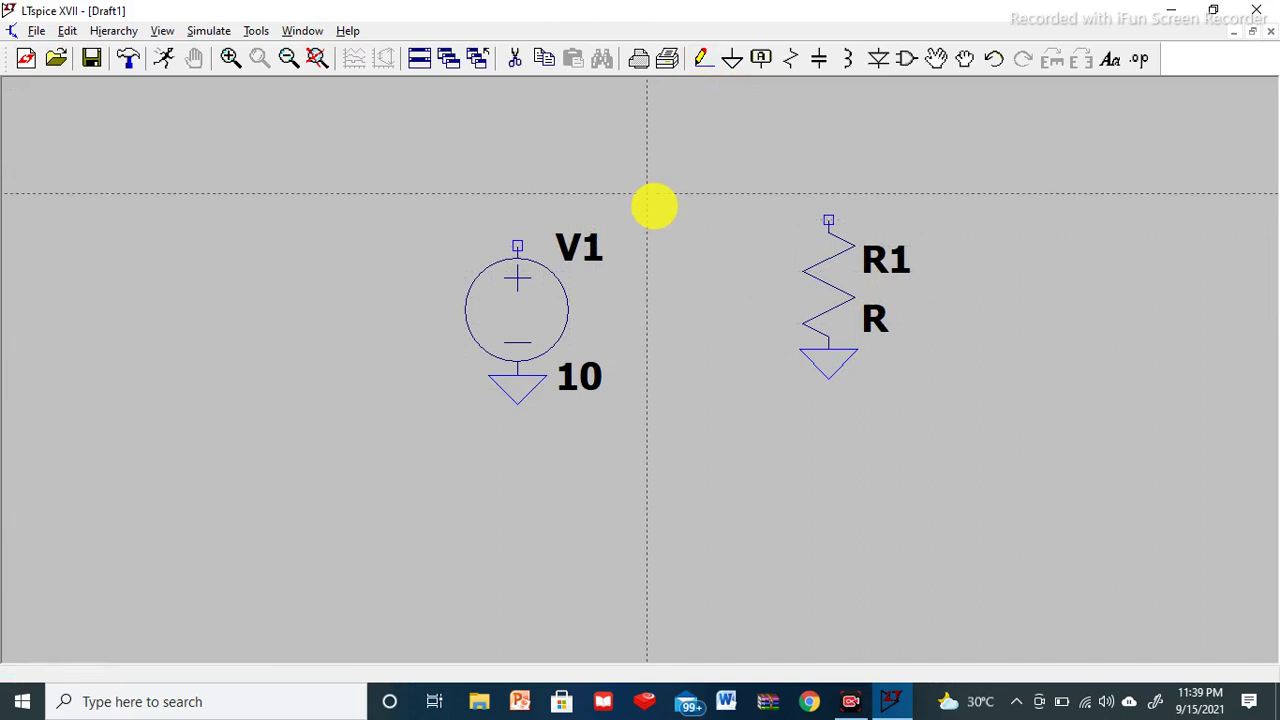
pyautogui.click(517, 245)
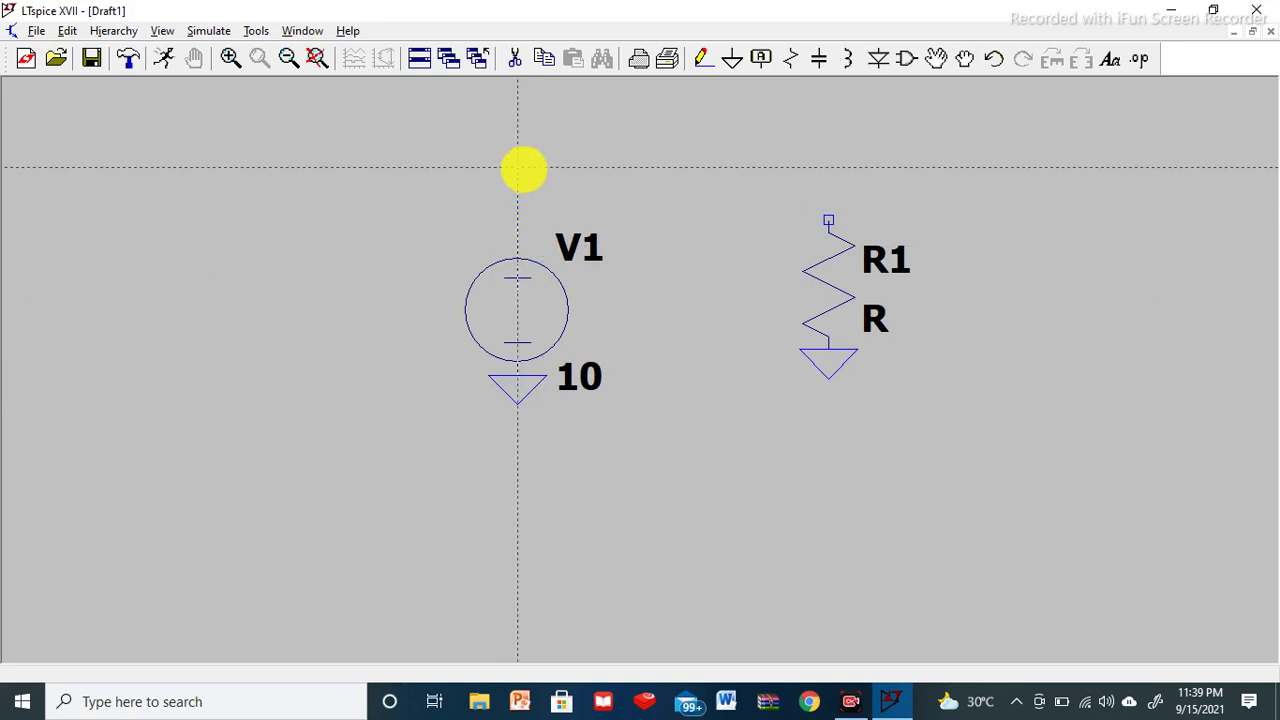
pyautogui.click(517, 167)
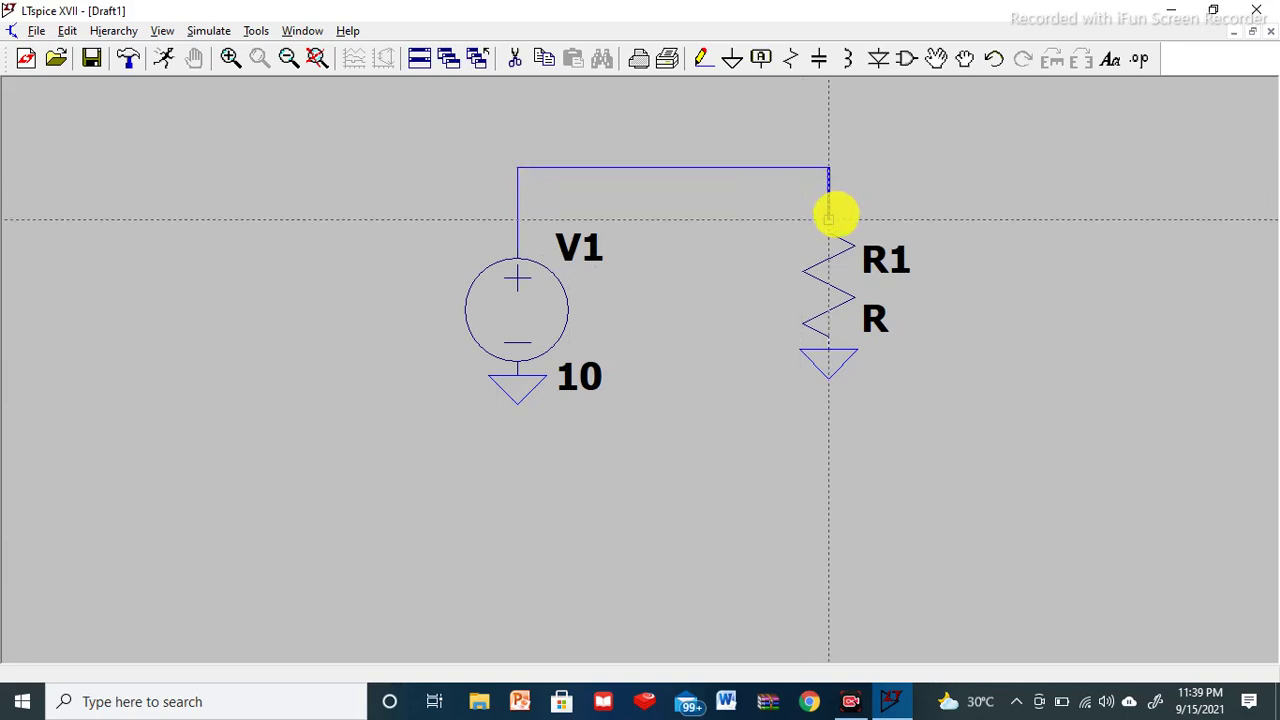
pyautogui.click(833, 215)
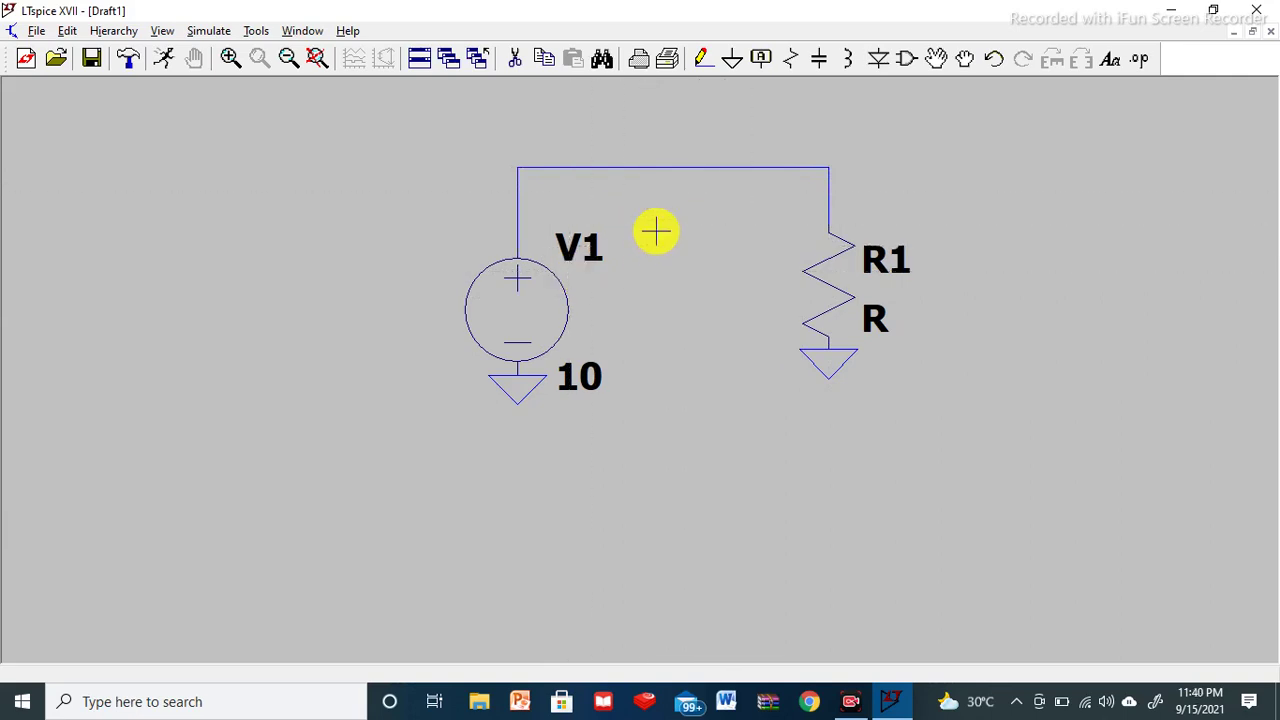
pyautogui.press('Escape')
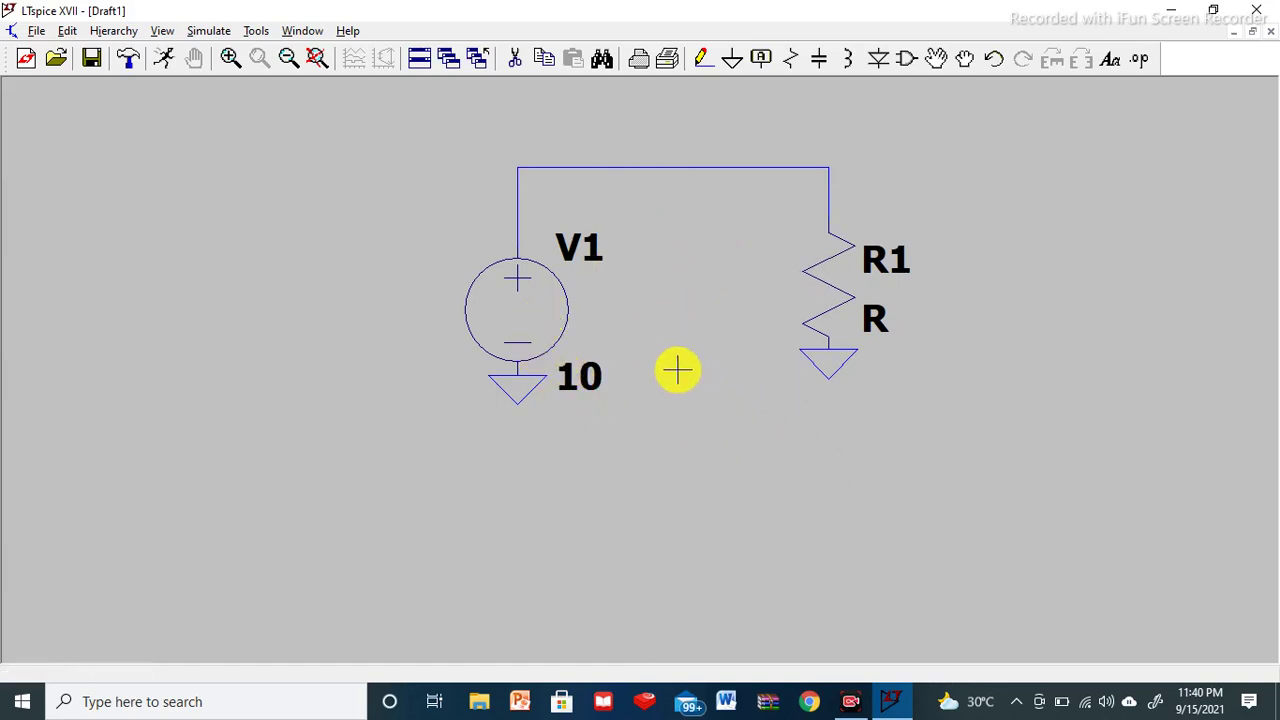
# Delete the ground symbols beneath voltage source V1 and resistor R1.
pyautogui.click(516, 62)
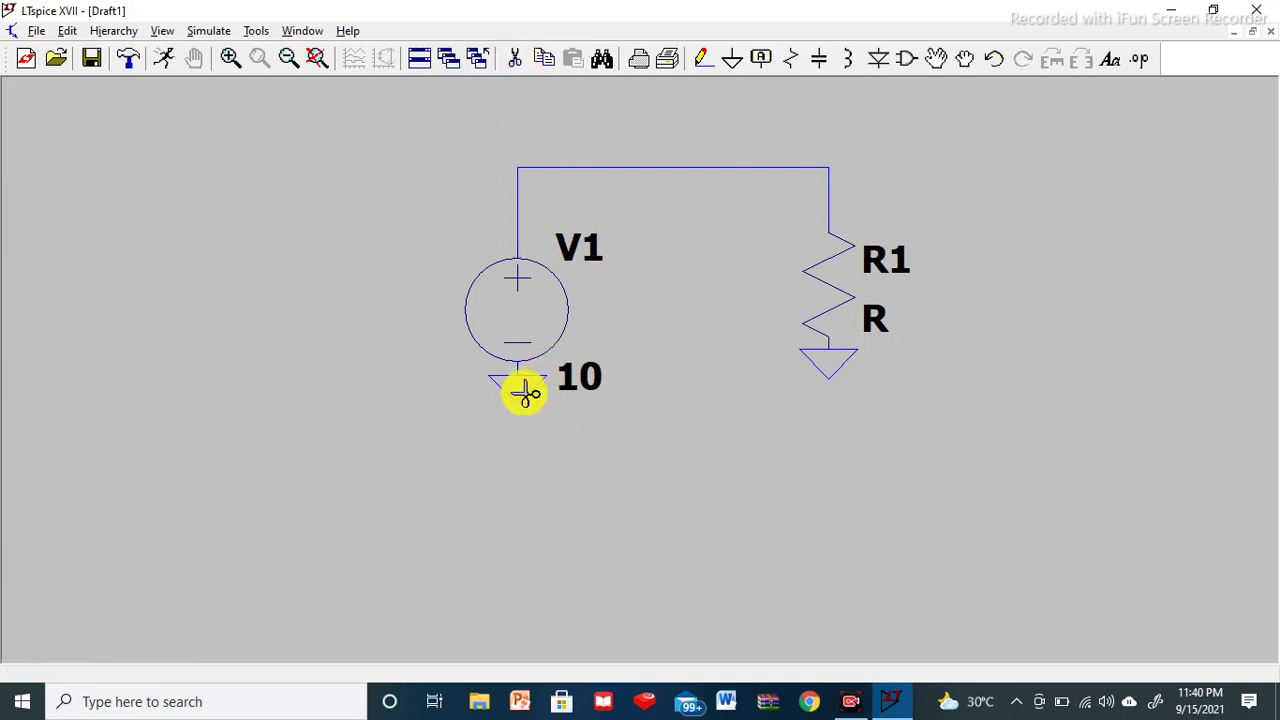
pyautogui.click(831, 366)
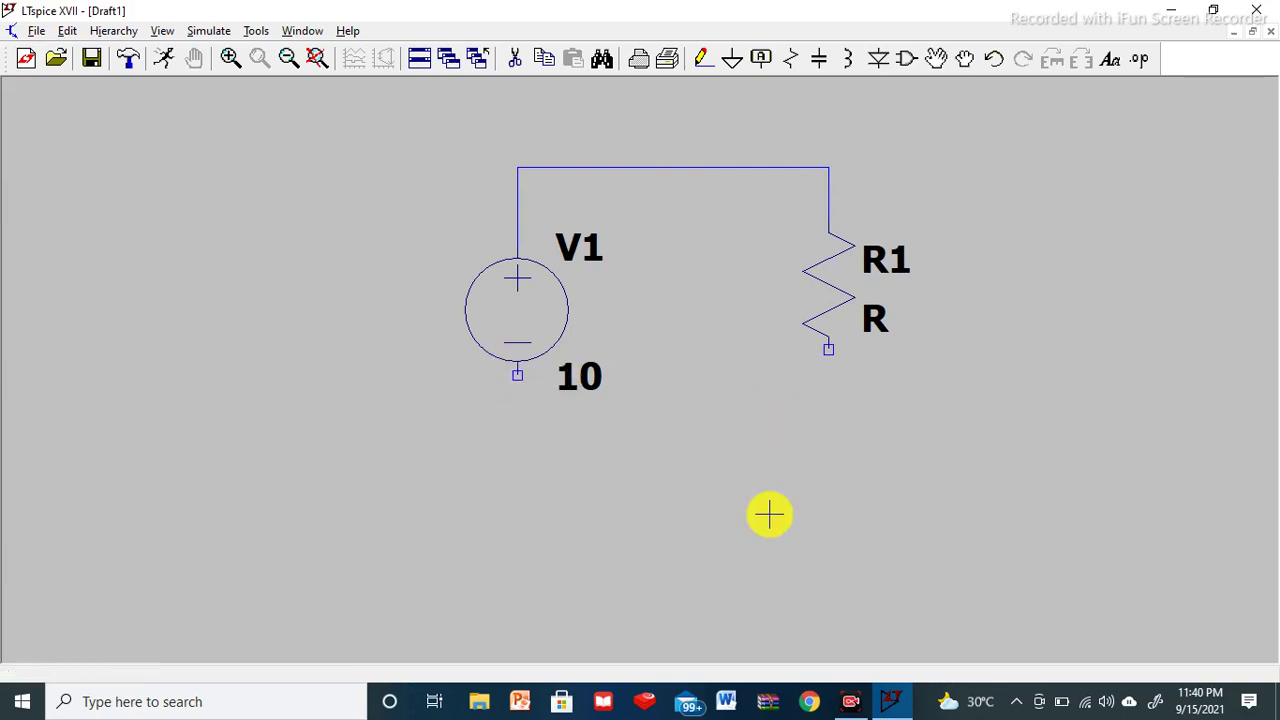
# Wire V1's negative terminal down and across to the lower terminal of resistor R1, closing the loop.
pyautogui.click(702, 62)
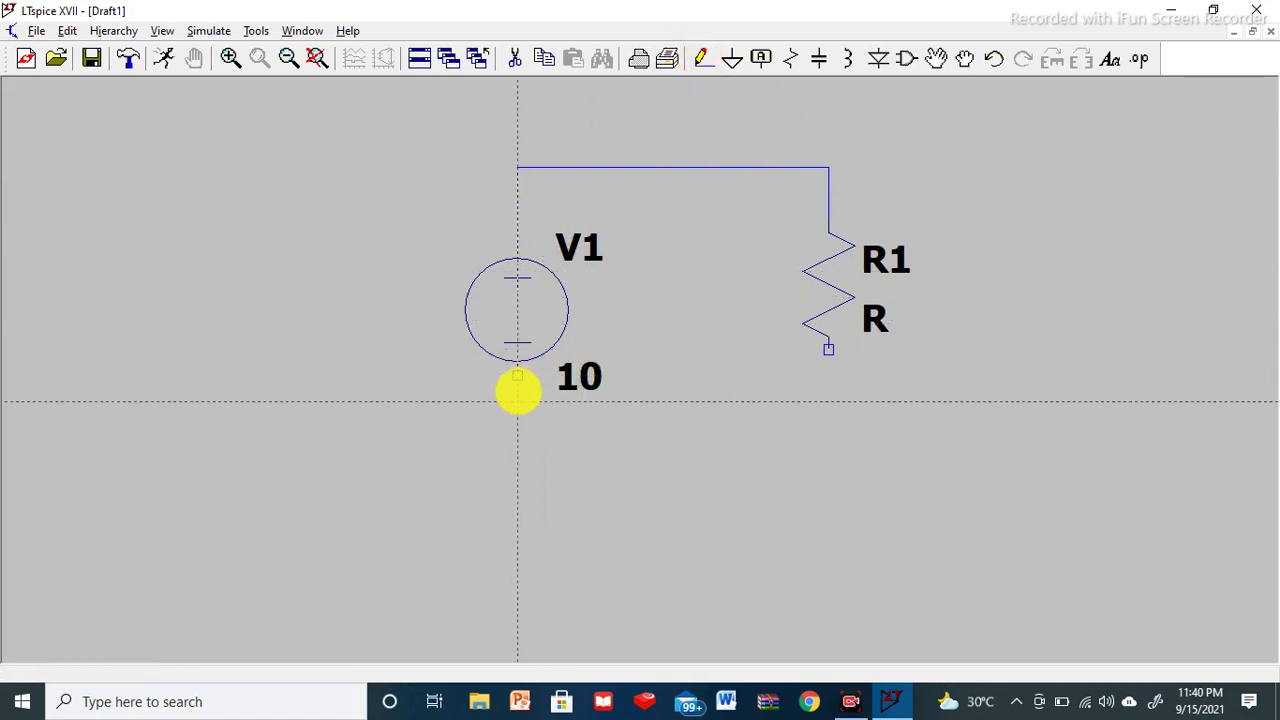
pyautogui.click(517, 376)
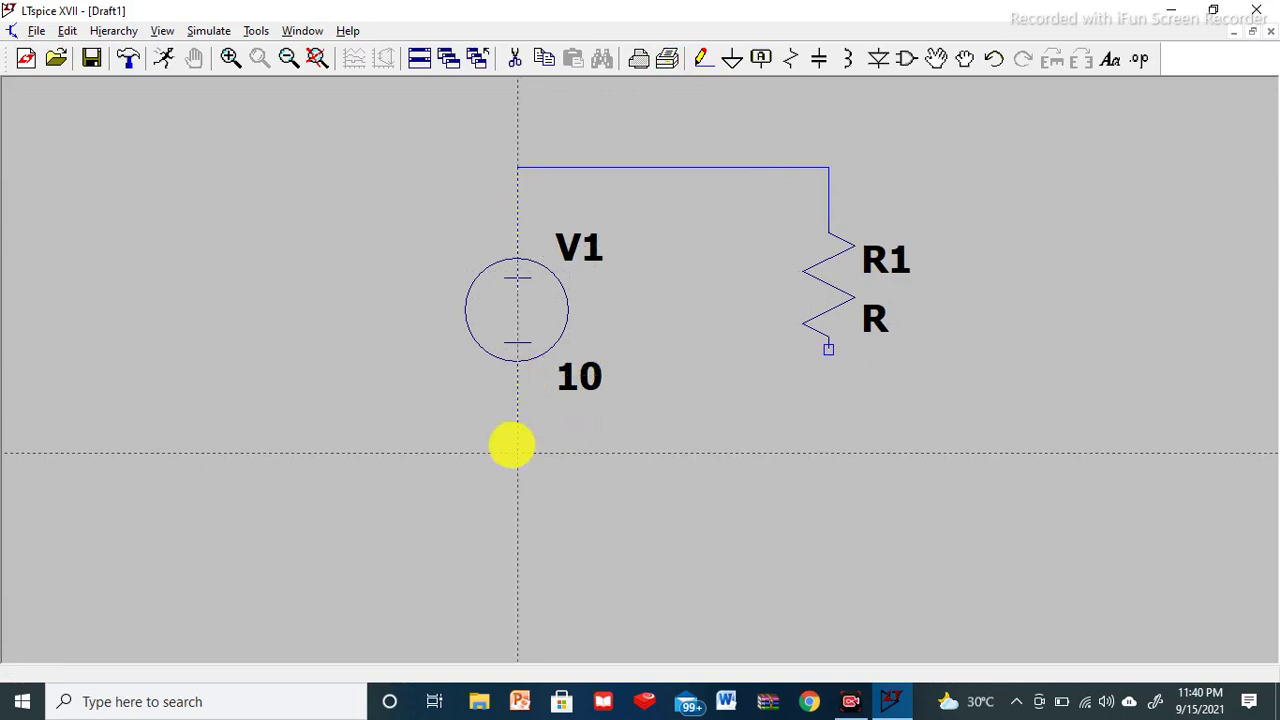
pyautogui.click(517, 453)
pyautogui.click(828, 453)
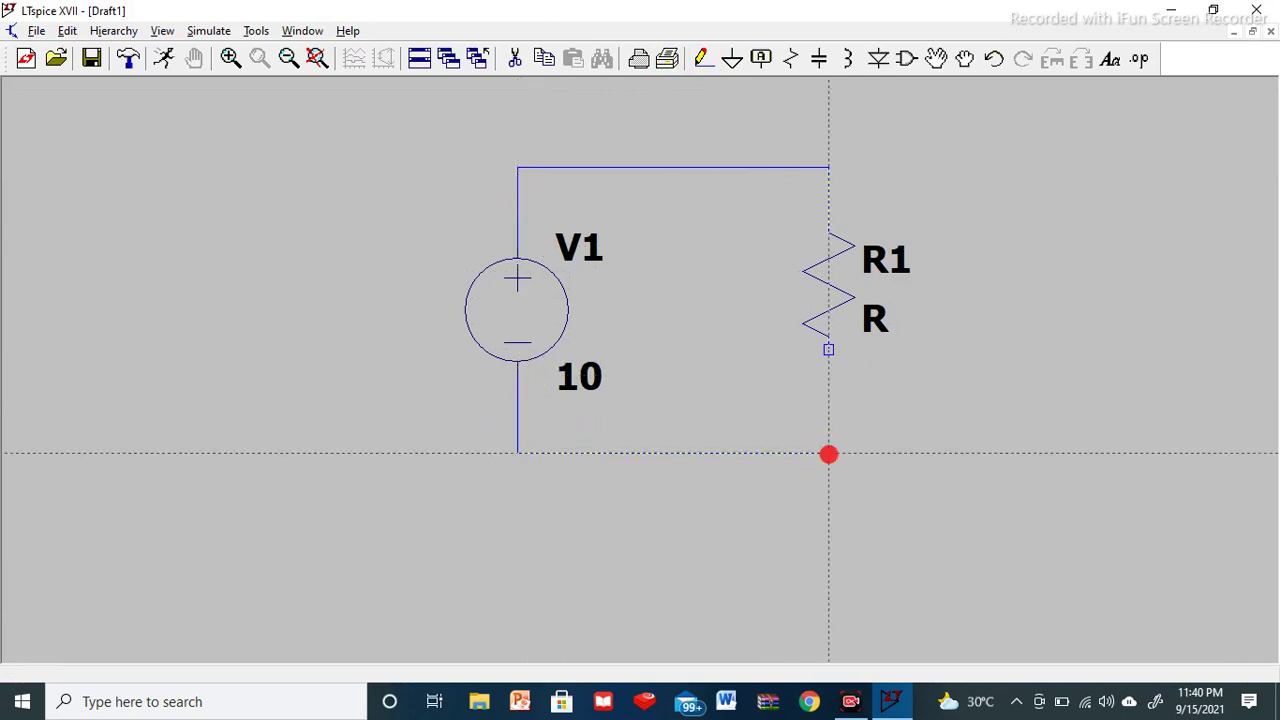
pyautogui.click(828, 350)
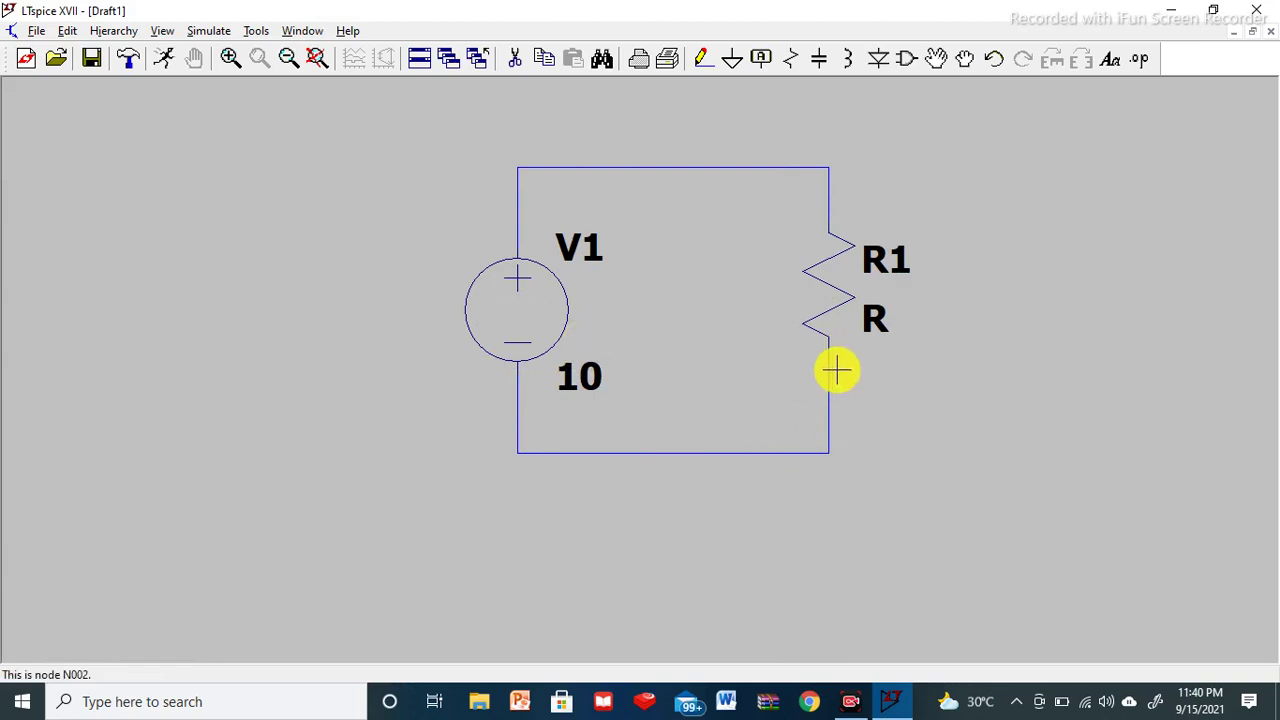
# Place one ground symbol at the middle of the circuit's lower horizontal wire.
pyautogui.click(731, 60)
pyautogui.click(673, 456)
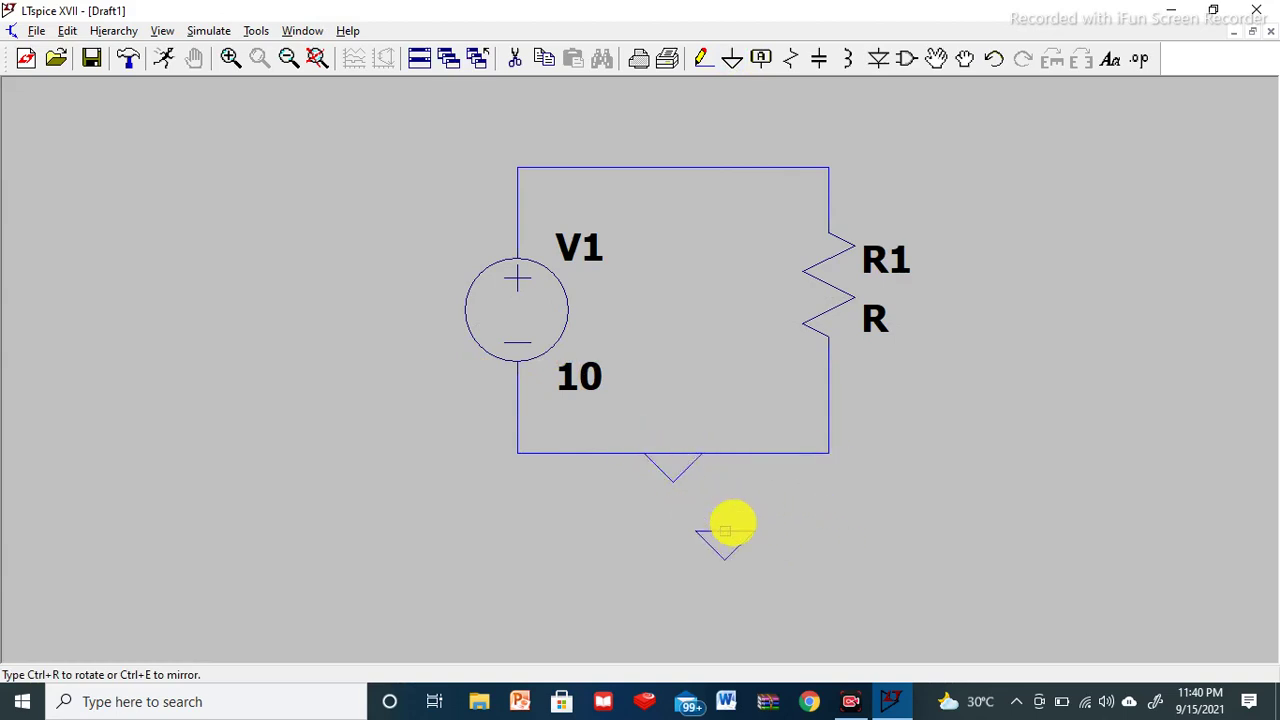
# Set resistor R1's value to 10K.
pyautogui.press('Escape')
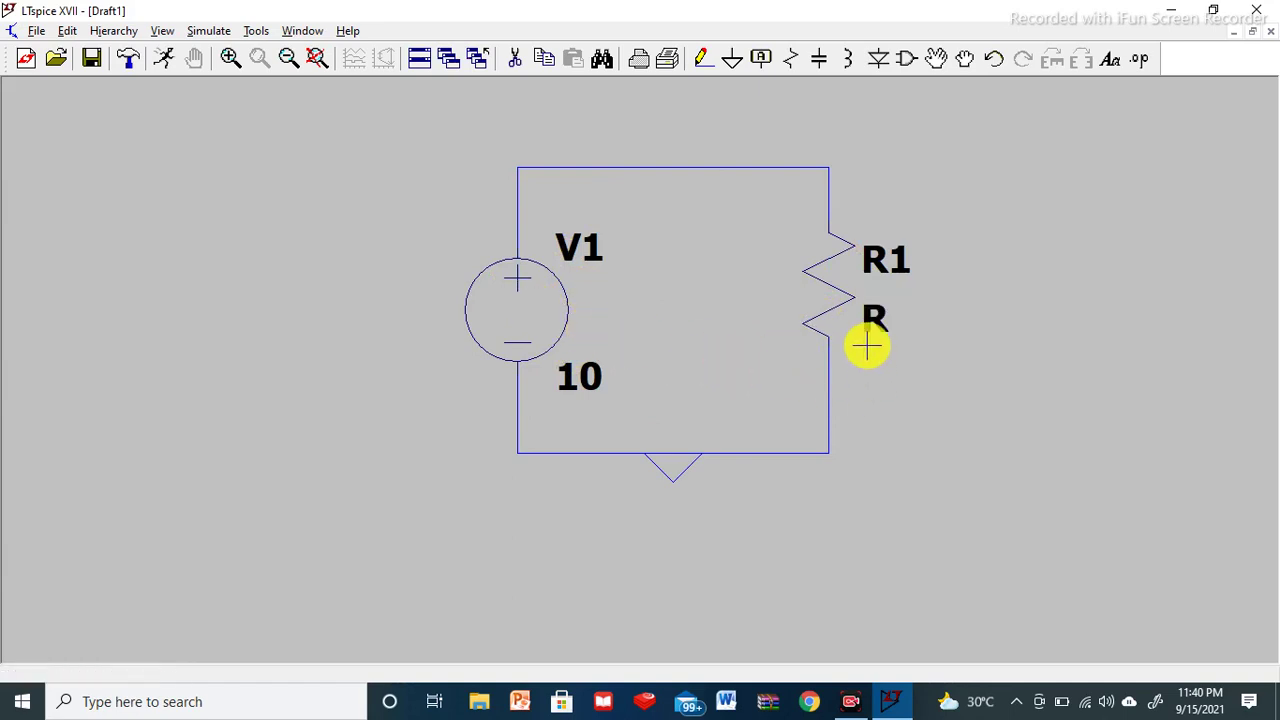
pyautogui.rightClick(872, 317)
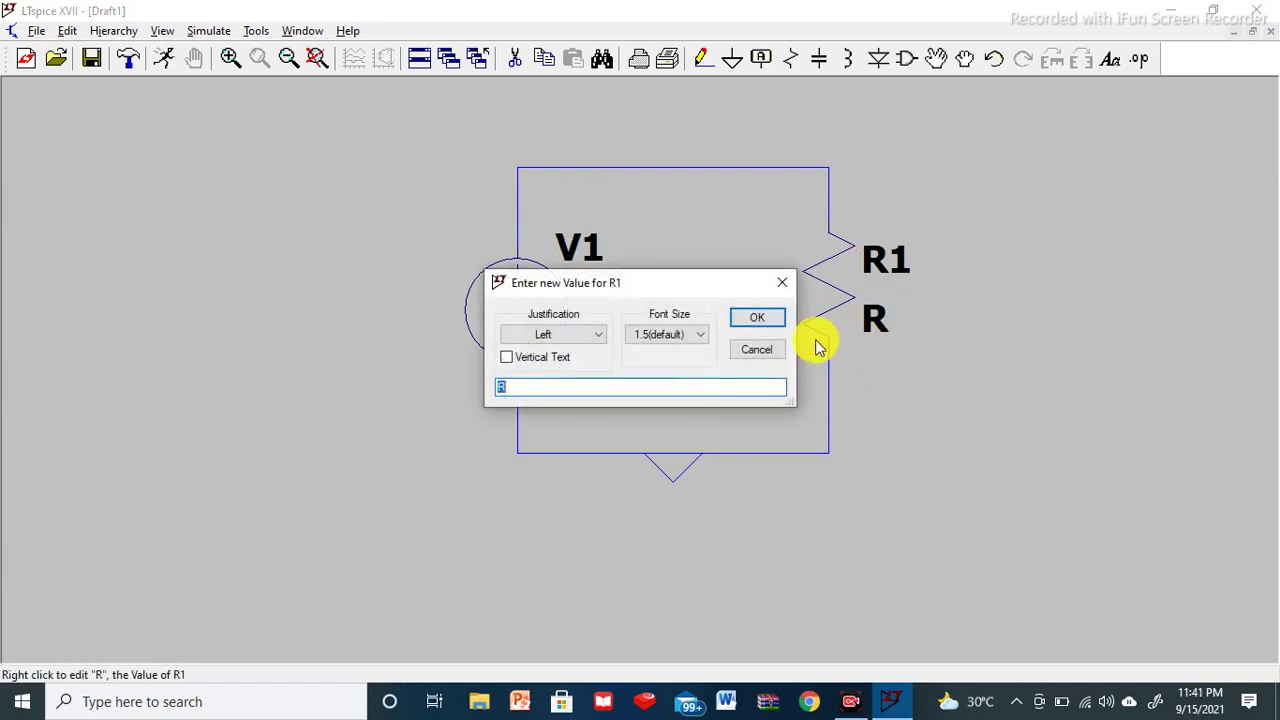
pyautogui.write('10')
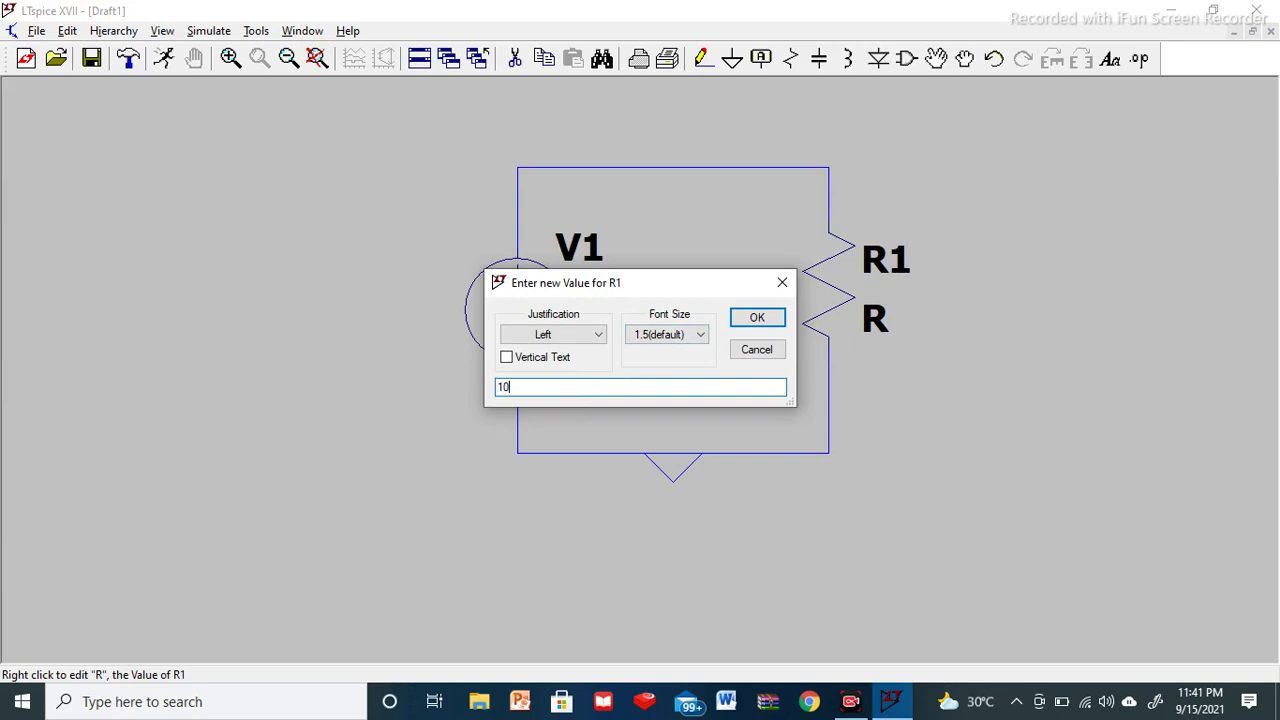
pyautogui.write('K')
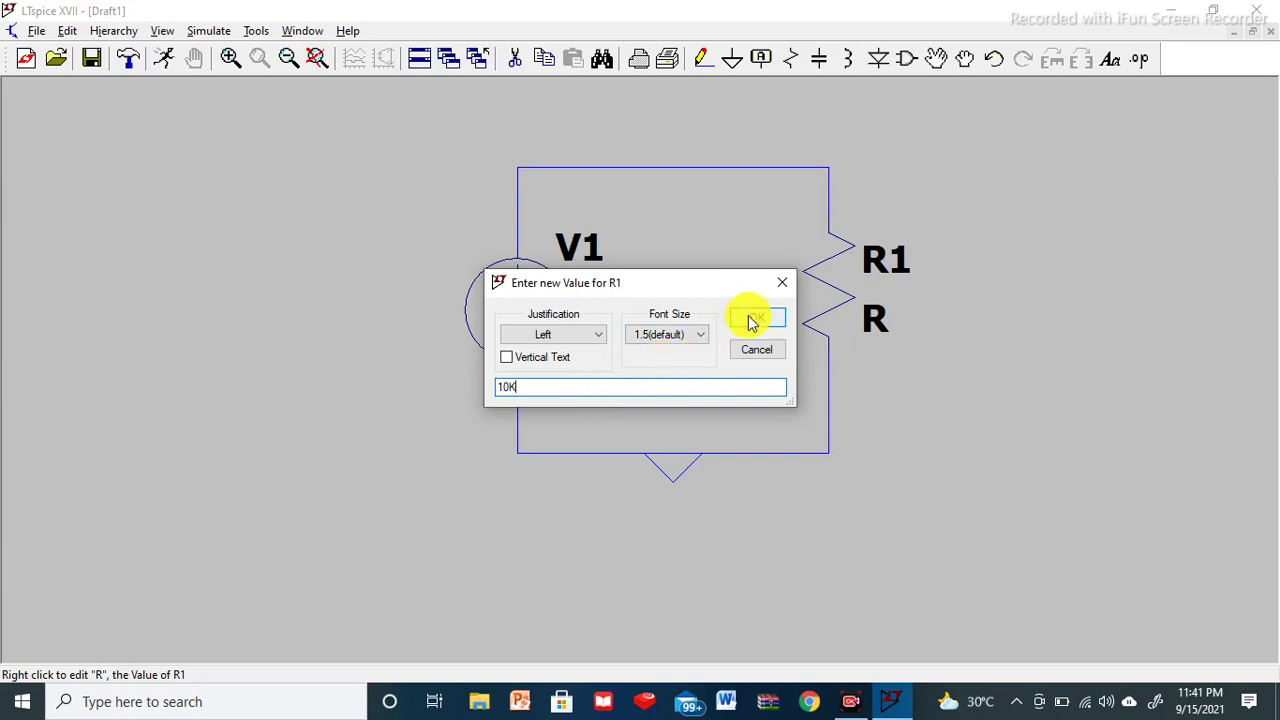
pyautogui.click(760, 318)
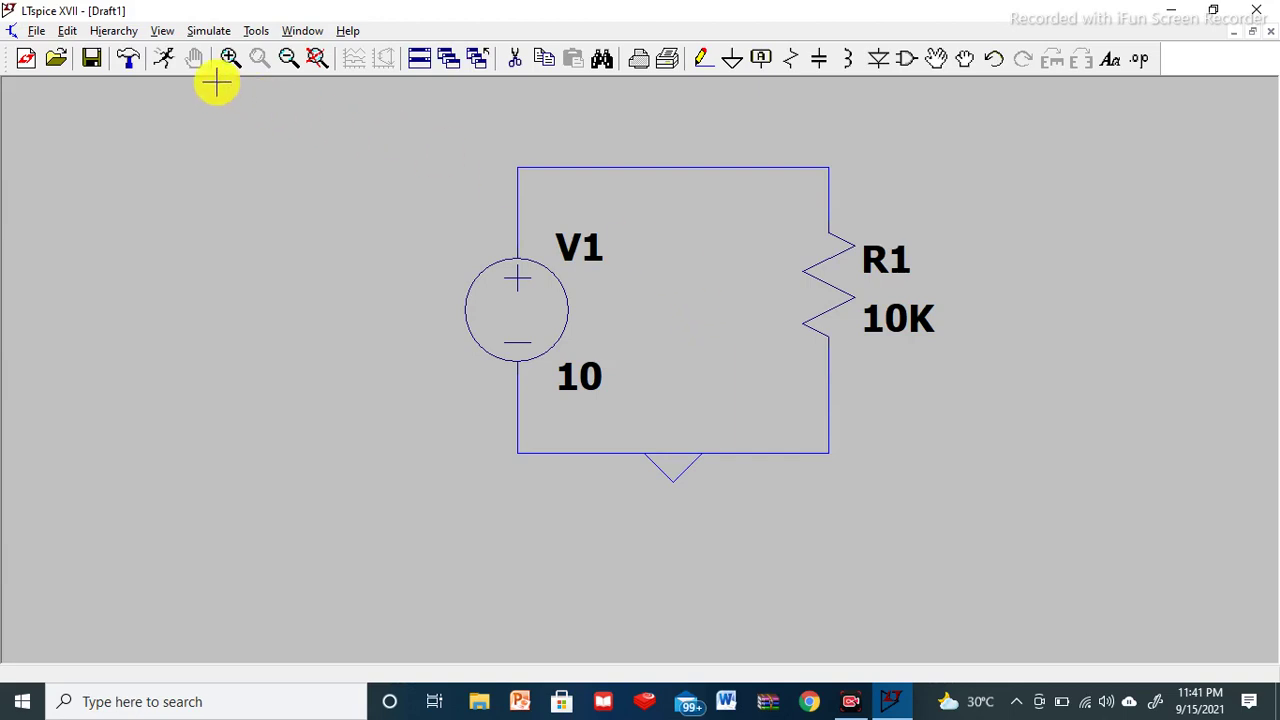
pyautogui.press('F3')
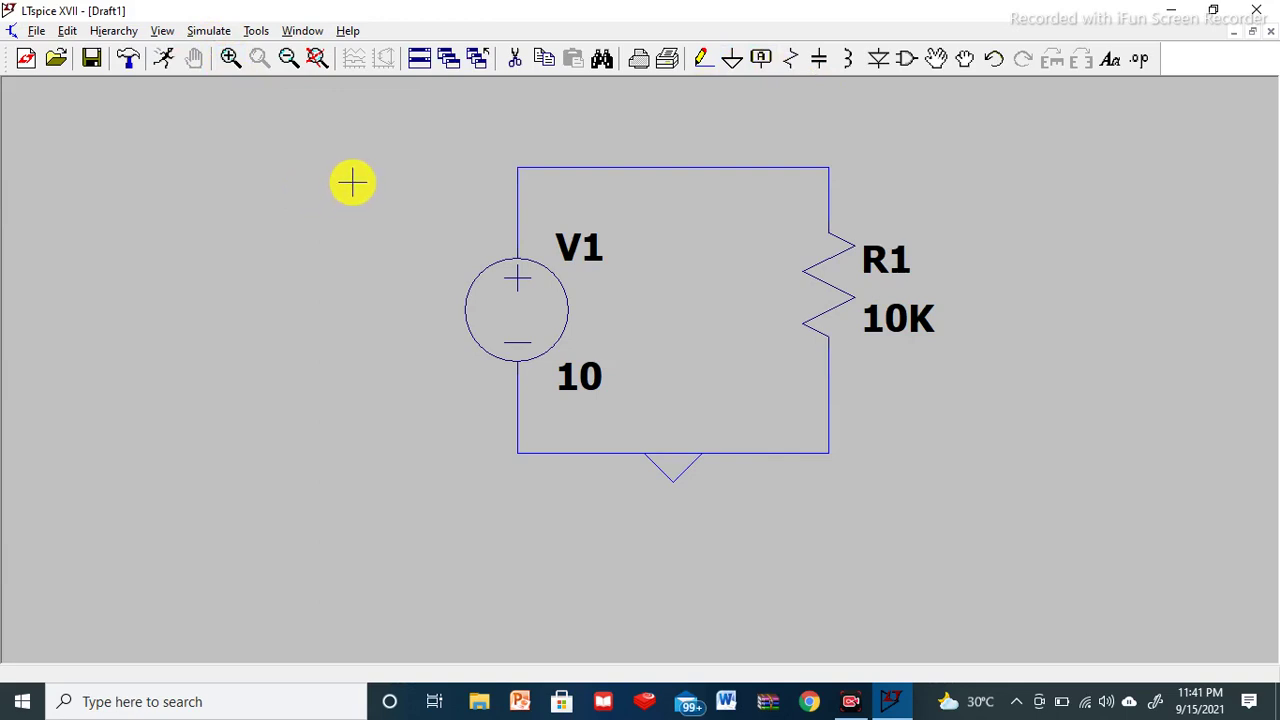
pyautogui.click(210, 33)
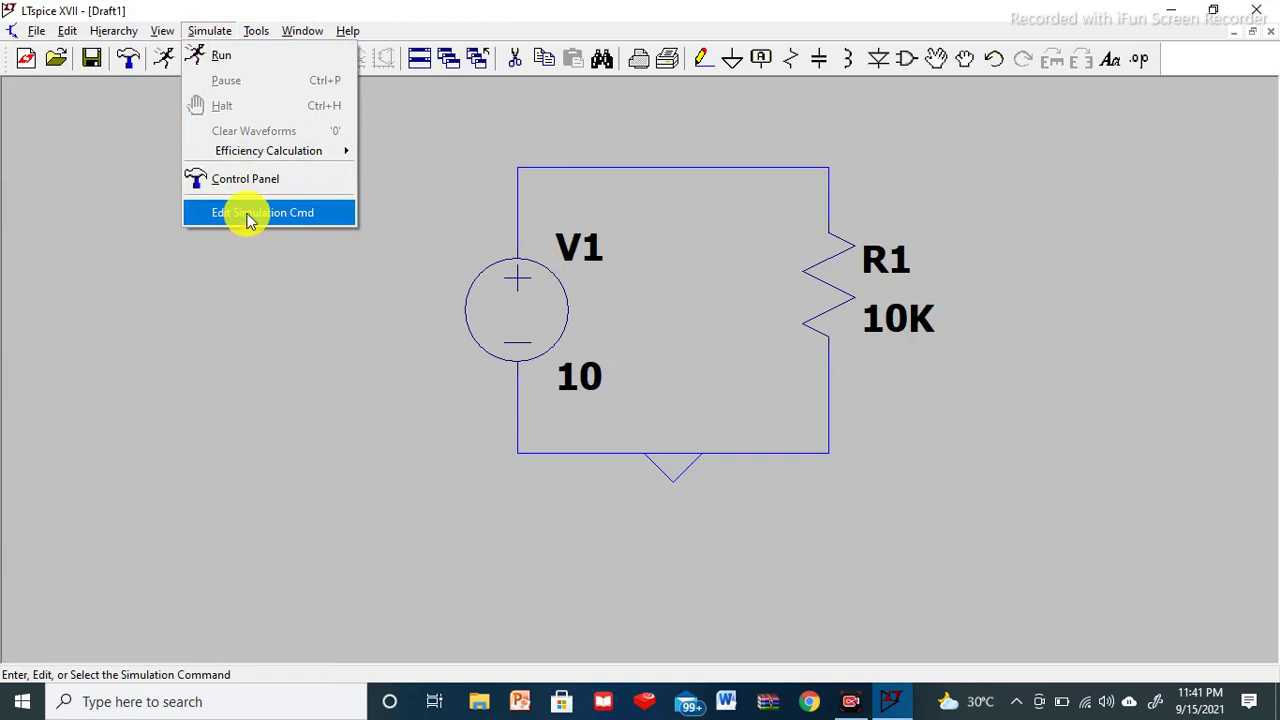
pyautogui.click(123, 163)
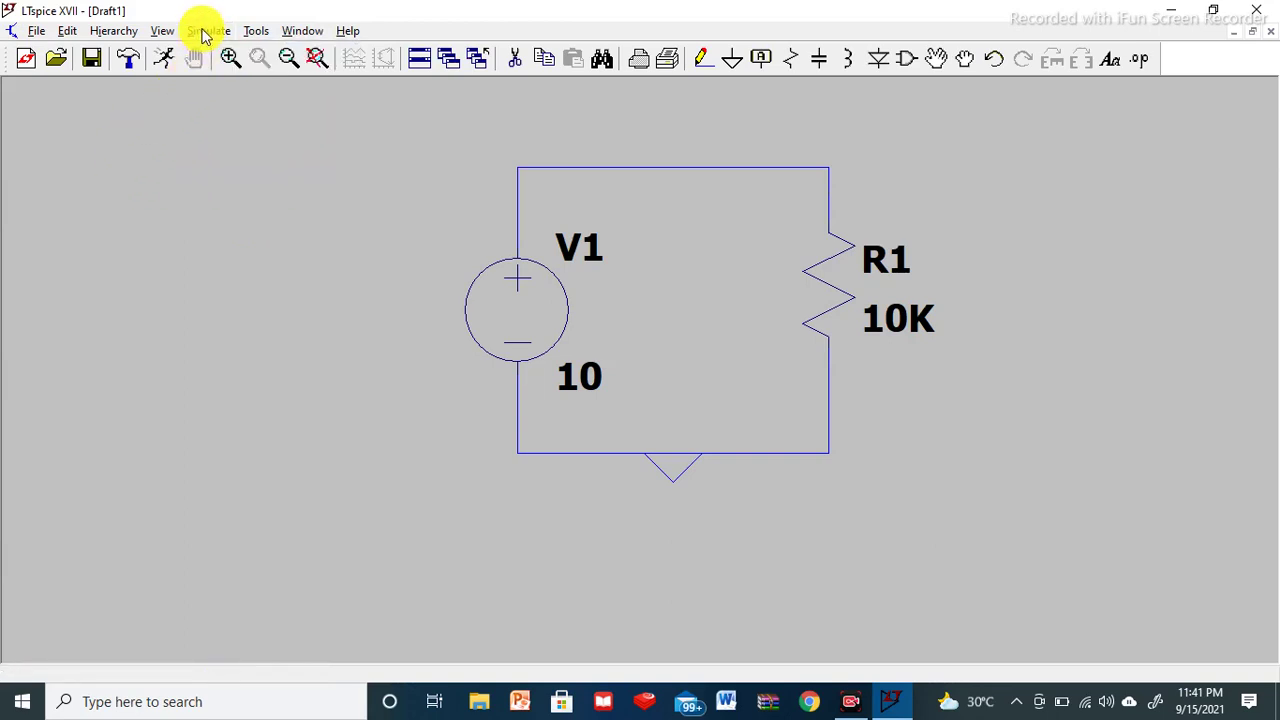
# Define a transient analysis with a stop time of 1m and place its directive beside the circuit, below R1's value.
pyautogui.click(209, 31)
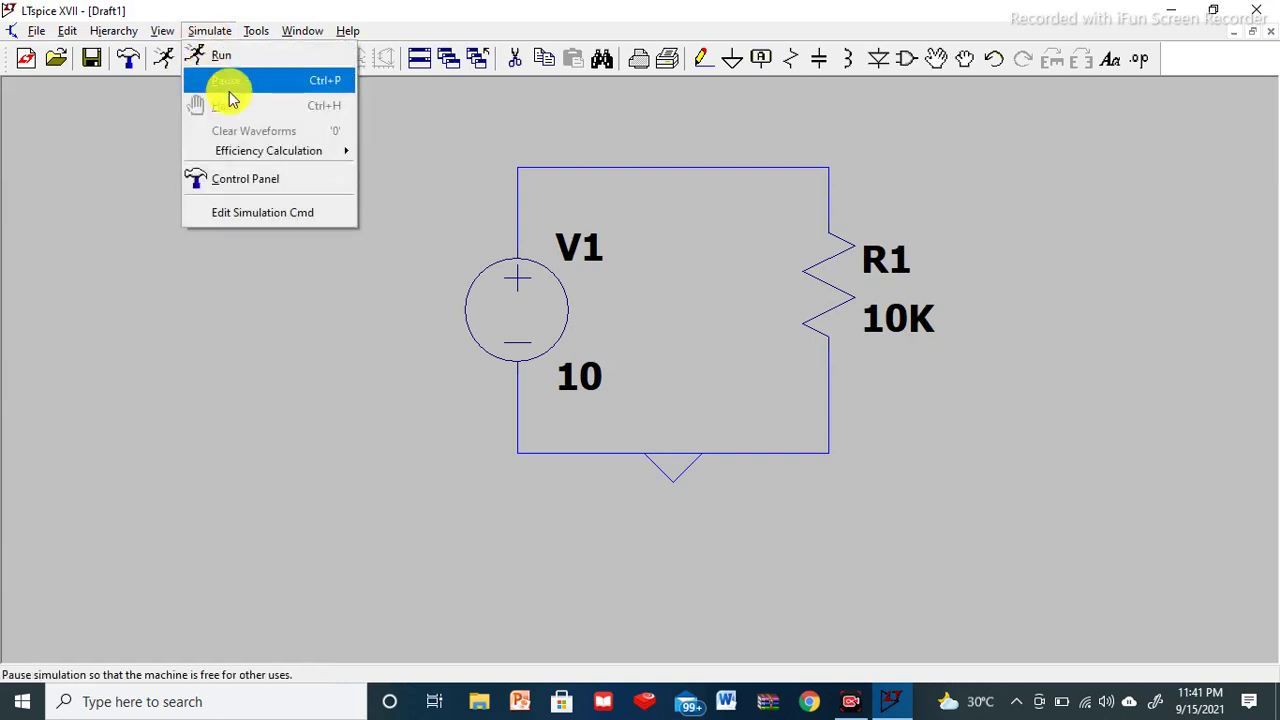
pyautogui.click(241, 214)
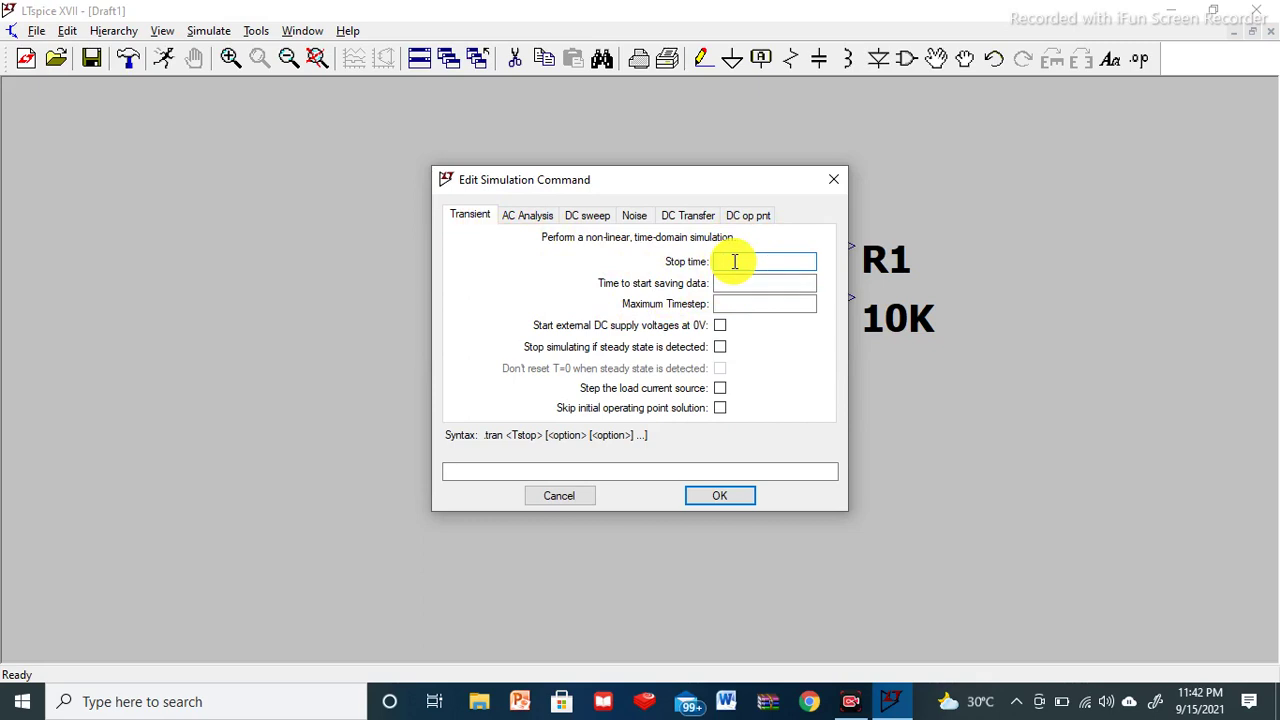
pyautogui.write('1m')
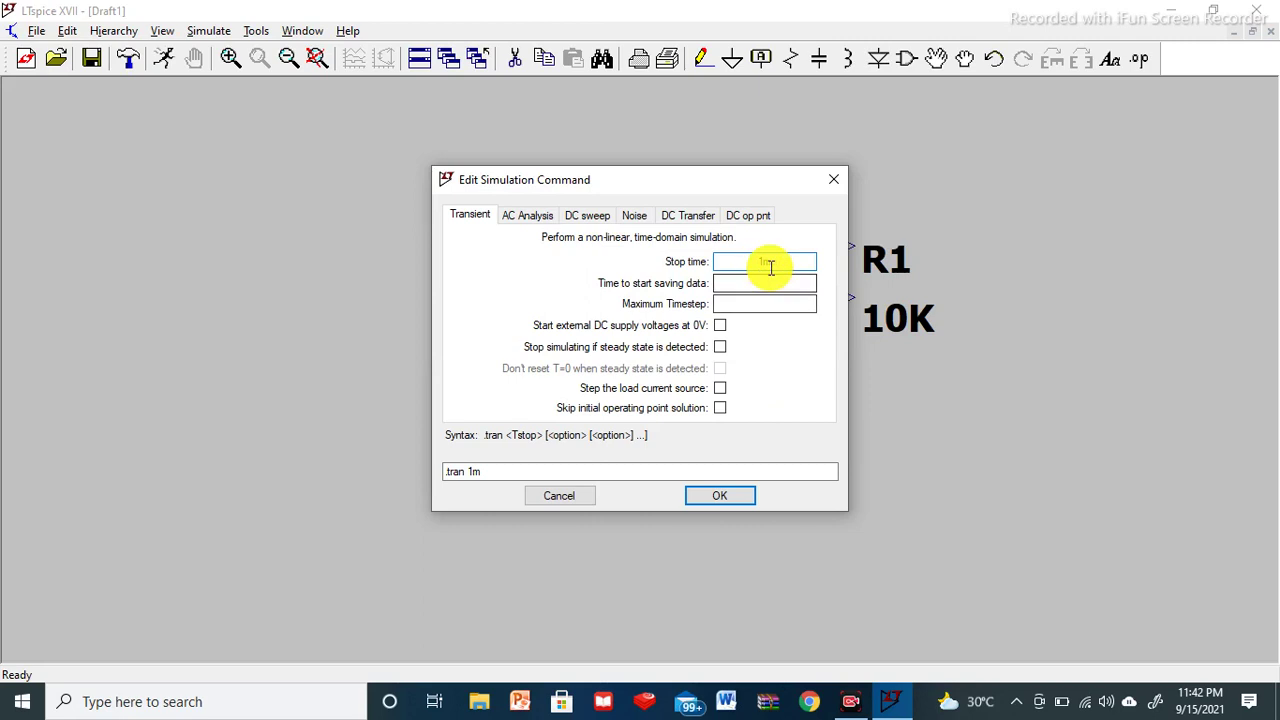
pyautogui.click(718, 494)
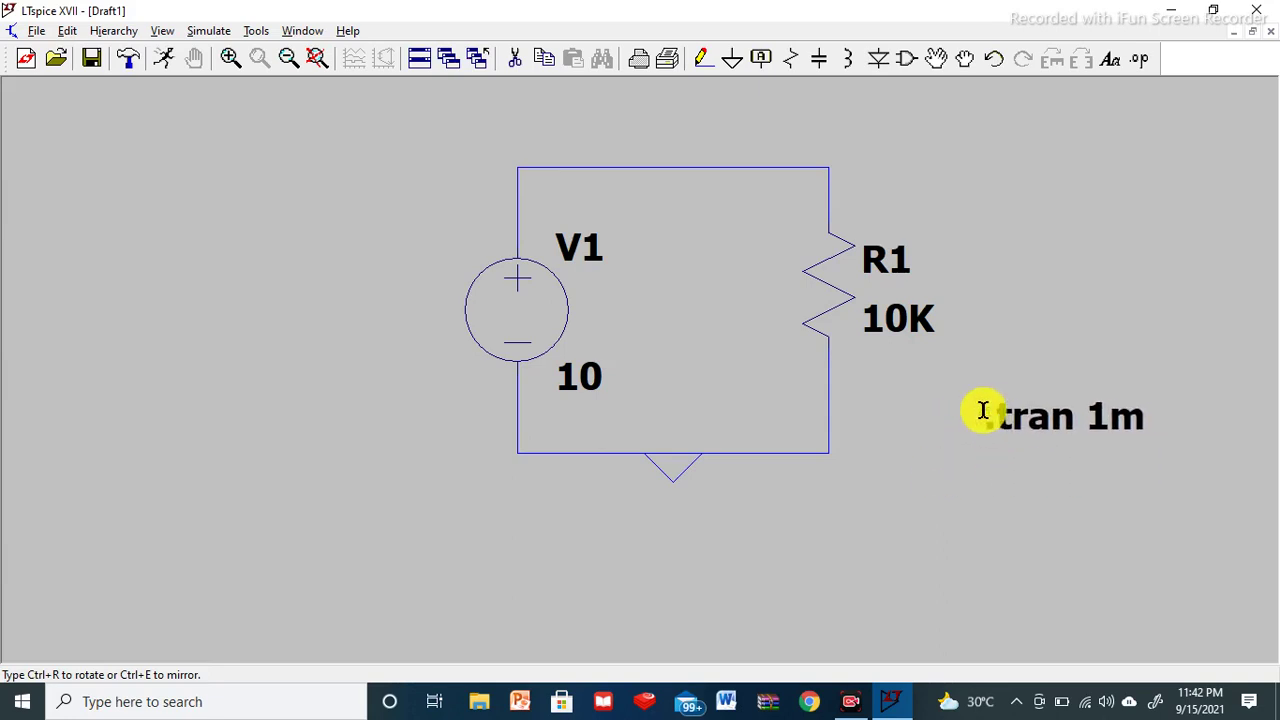
pyautogui.click(985, 409)
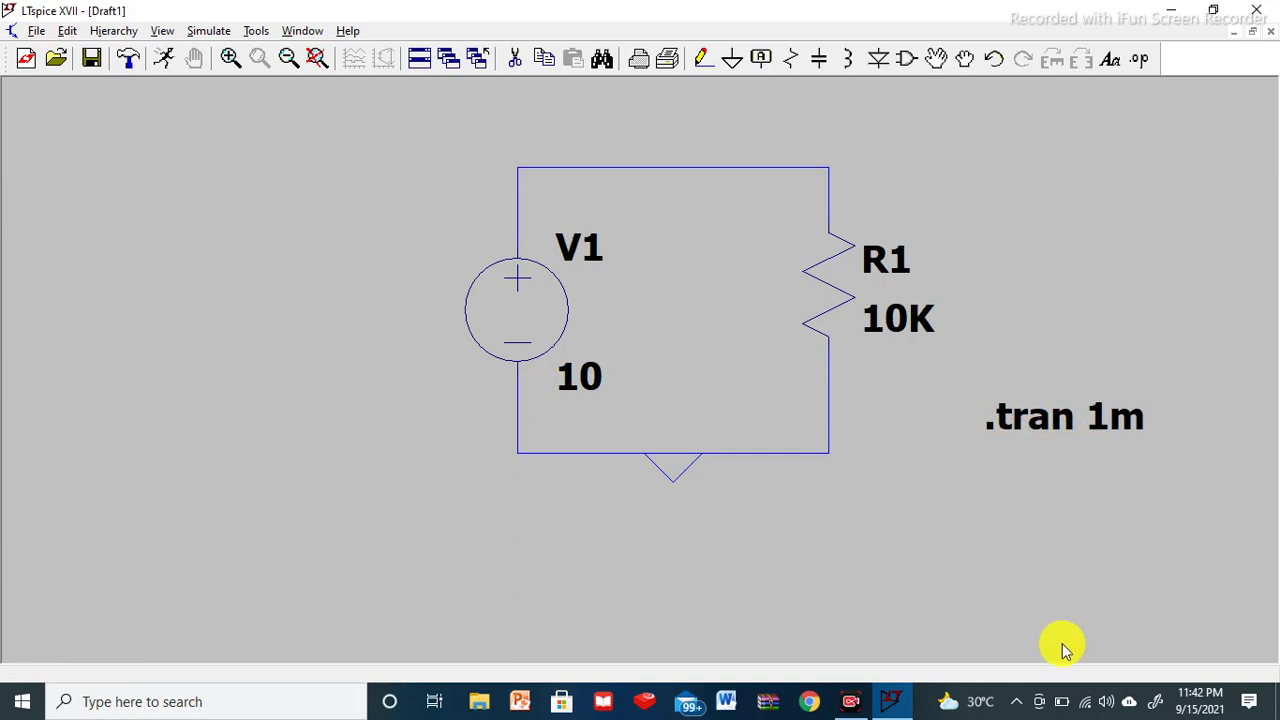
# Run the transient simulation and plot the voltage at R1's upper node together with the current through R1.
pyautogui.click(1035, 665)
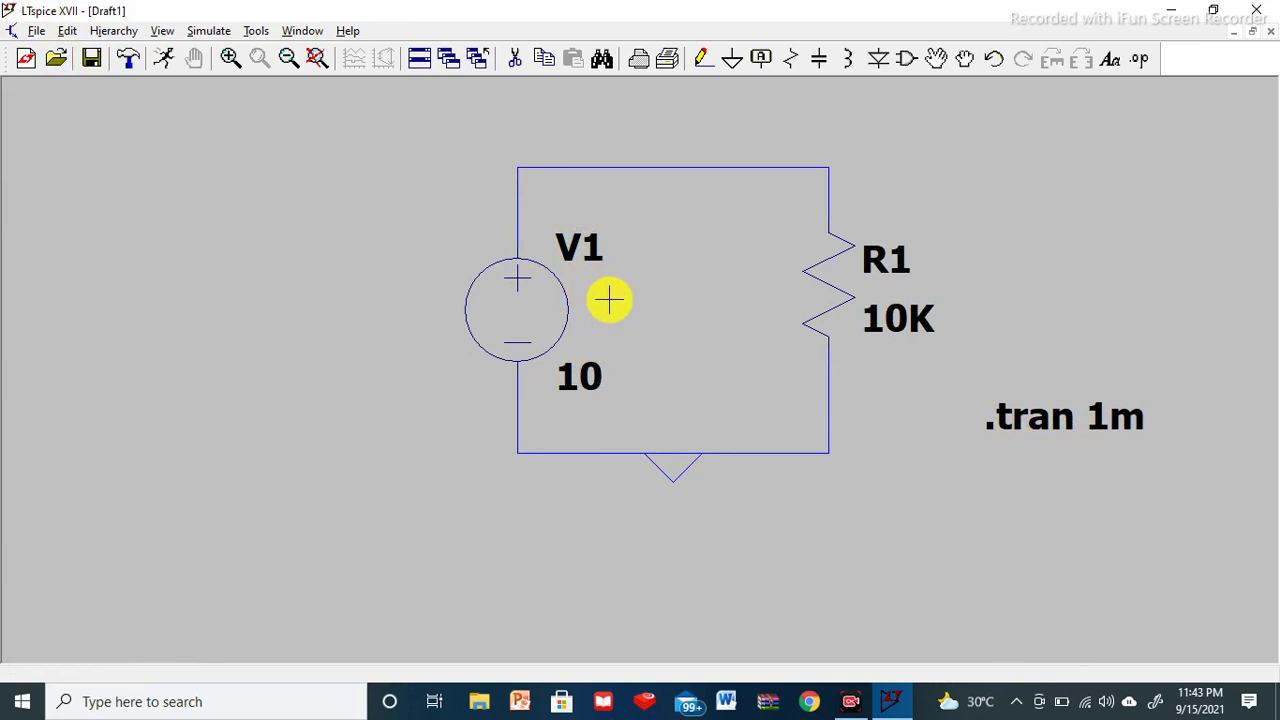
pyautogui.click(161, 57)
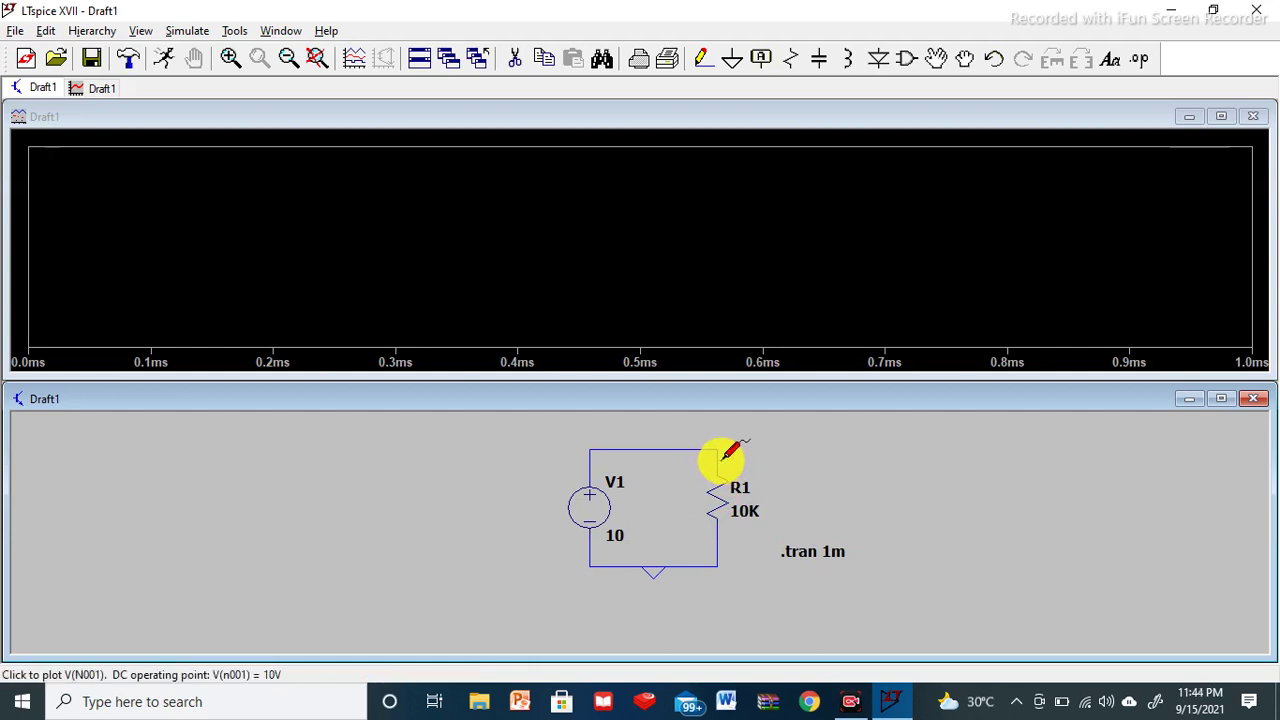
pyautogui.click(718, 458)
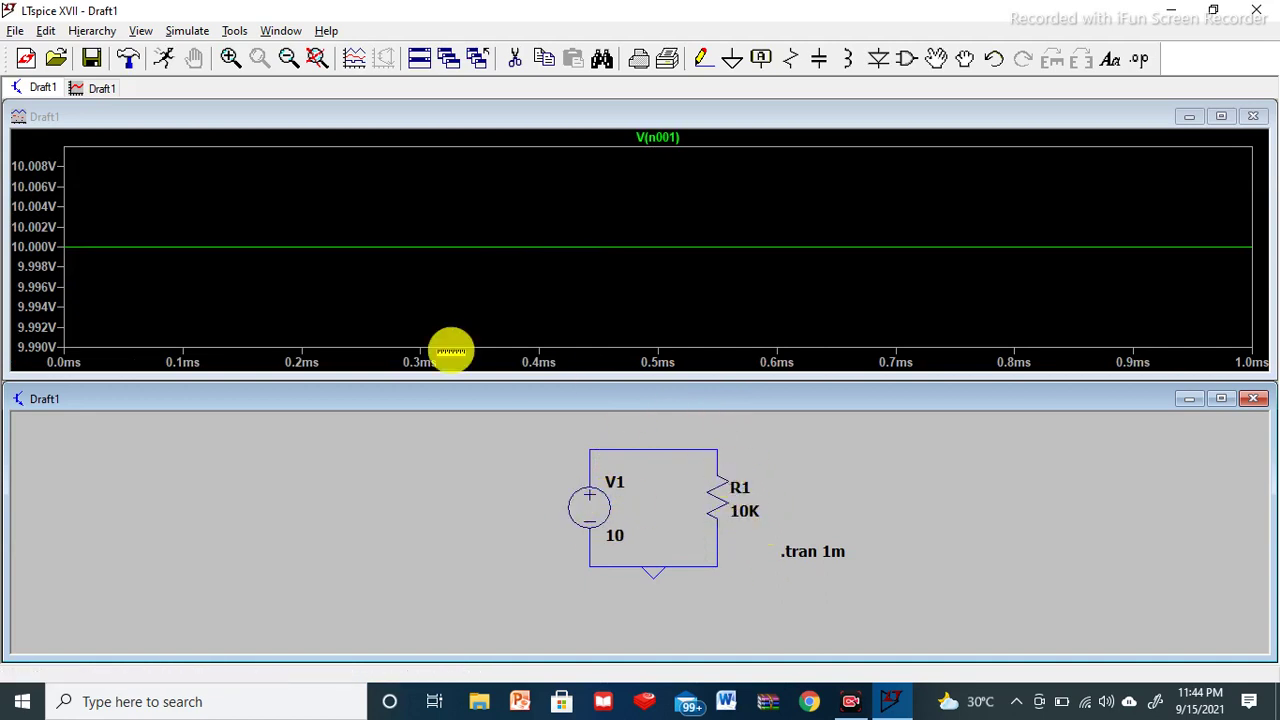
pyautogui.click(720, 494)
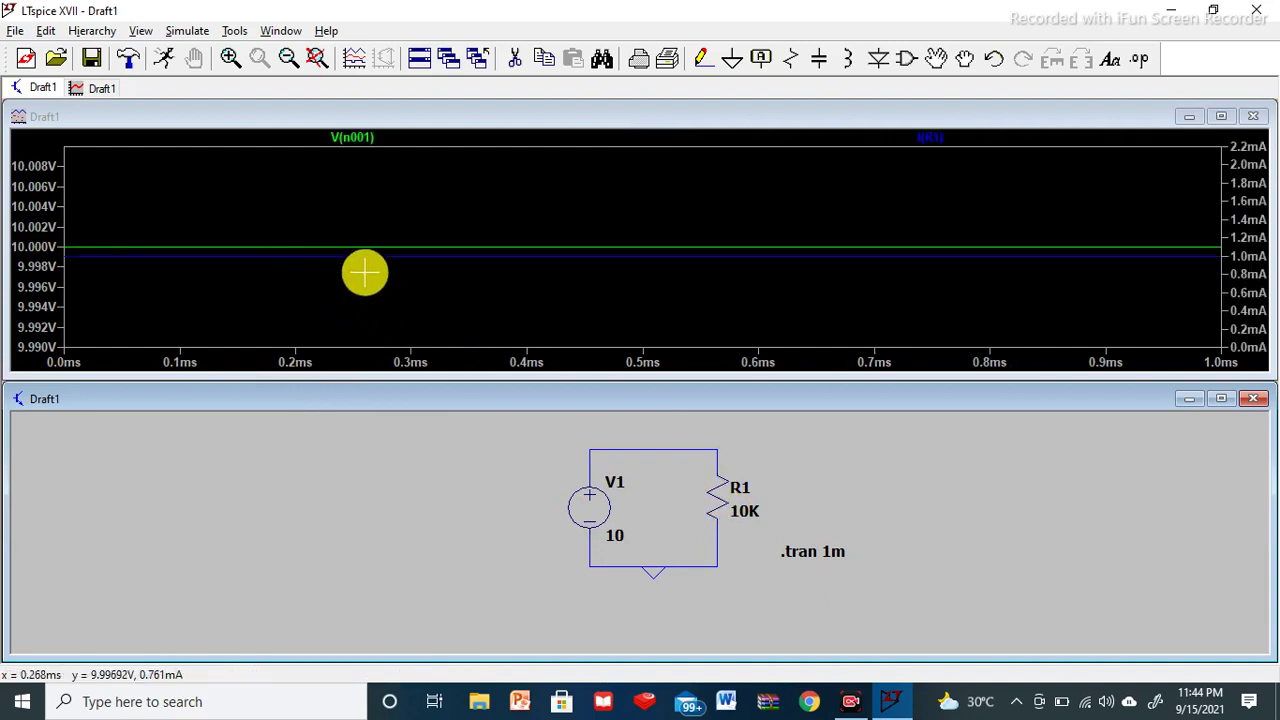